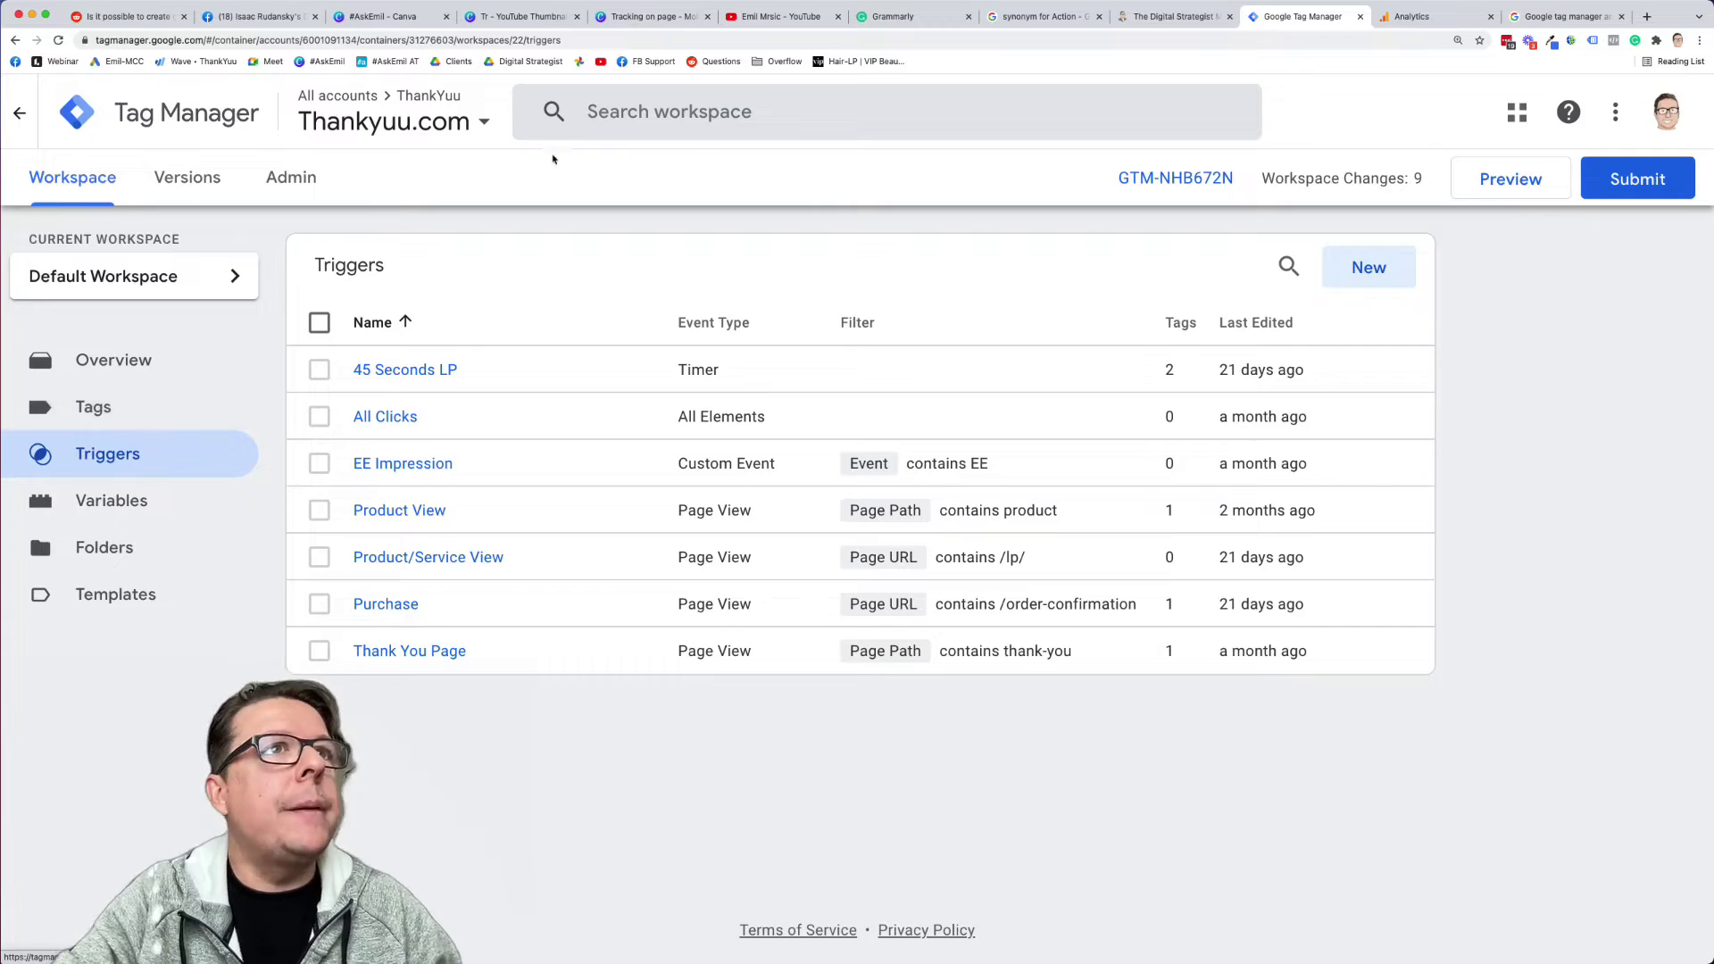
Inspect the "What I'm reviewing in analytics" heading on the thankyuu.com page and copy its element ID, Career-Momentum
left_click(1170, 16)
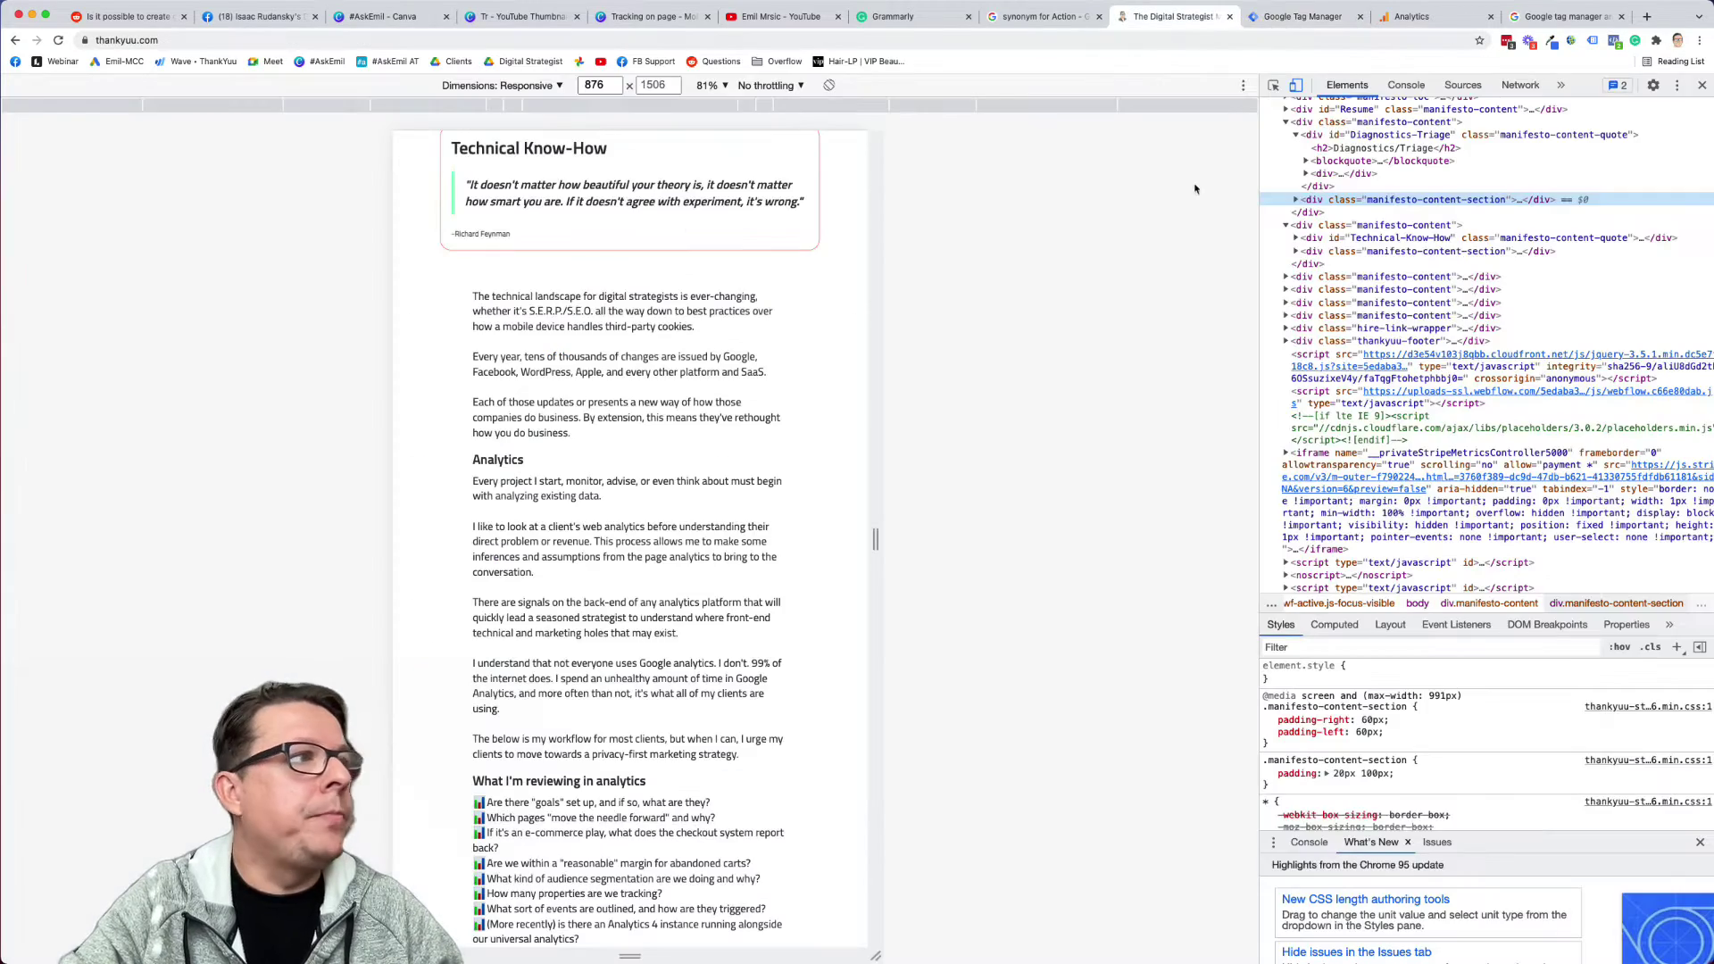
scroll(738, 535, "up", 6)
scroll(738, 535, "up", 10)
scroll(738, 534, "down", 15)
scroll(738, 535, "down", 20)
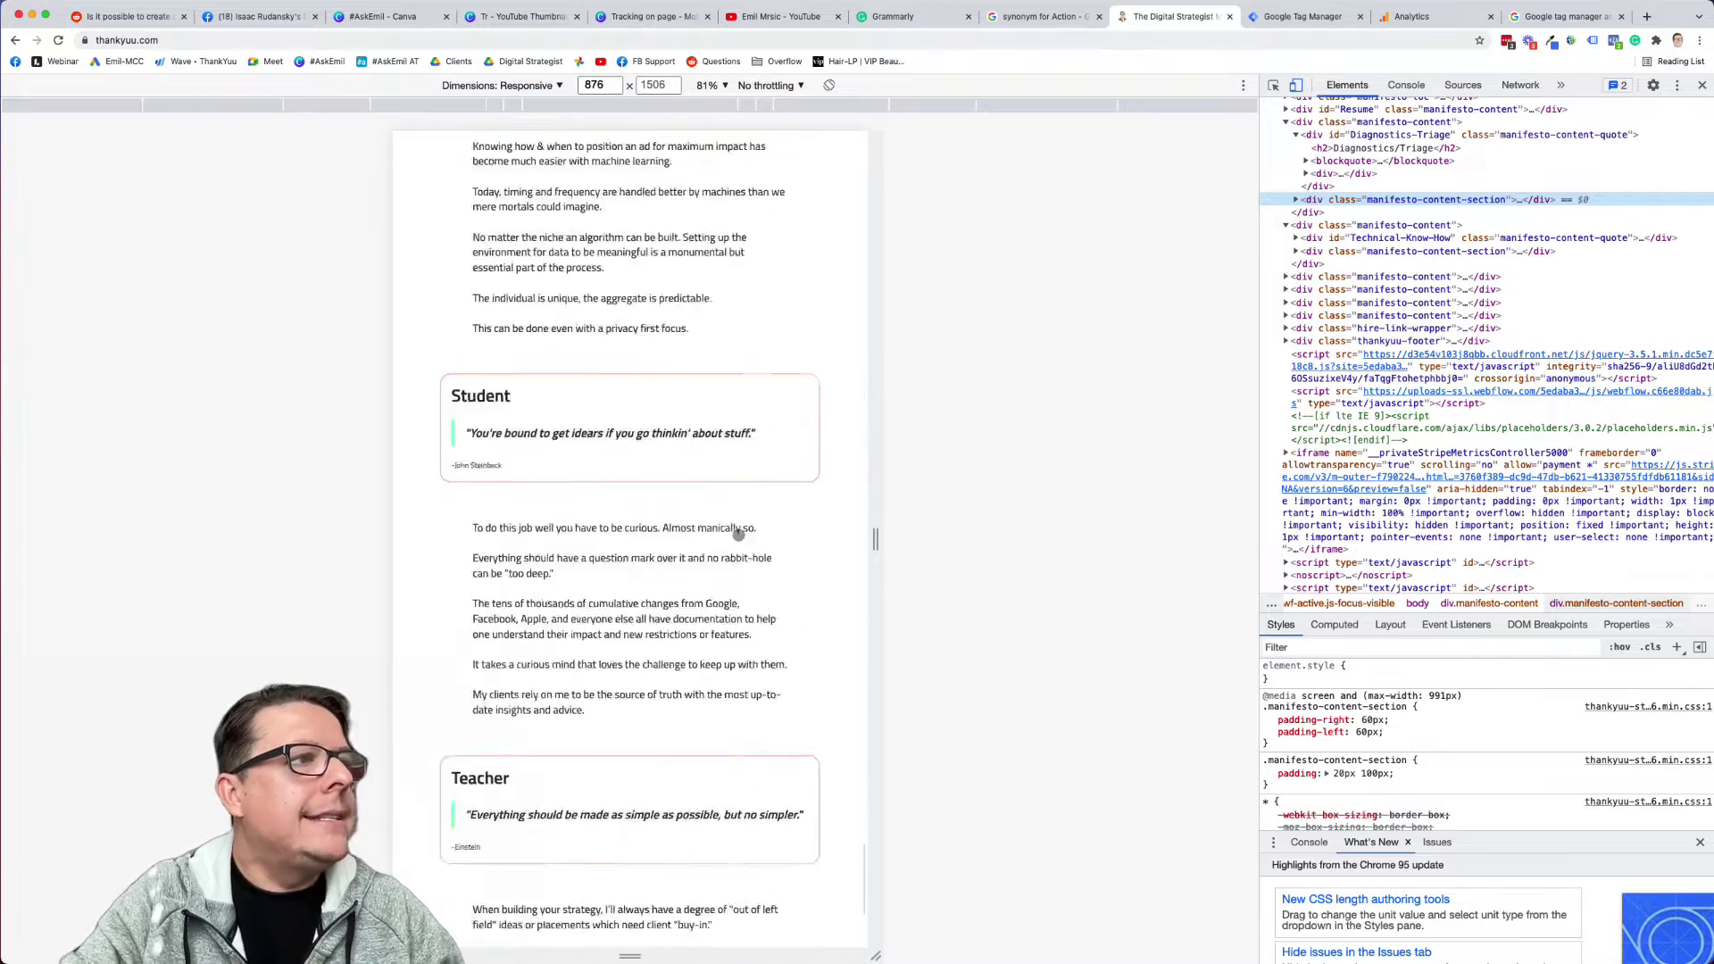
scroll(739, 535, "up", 15)
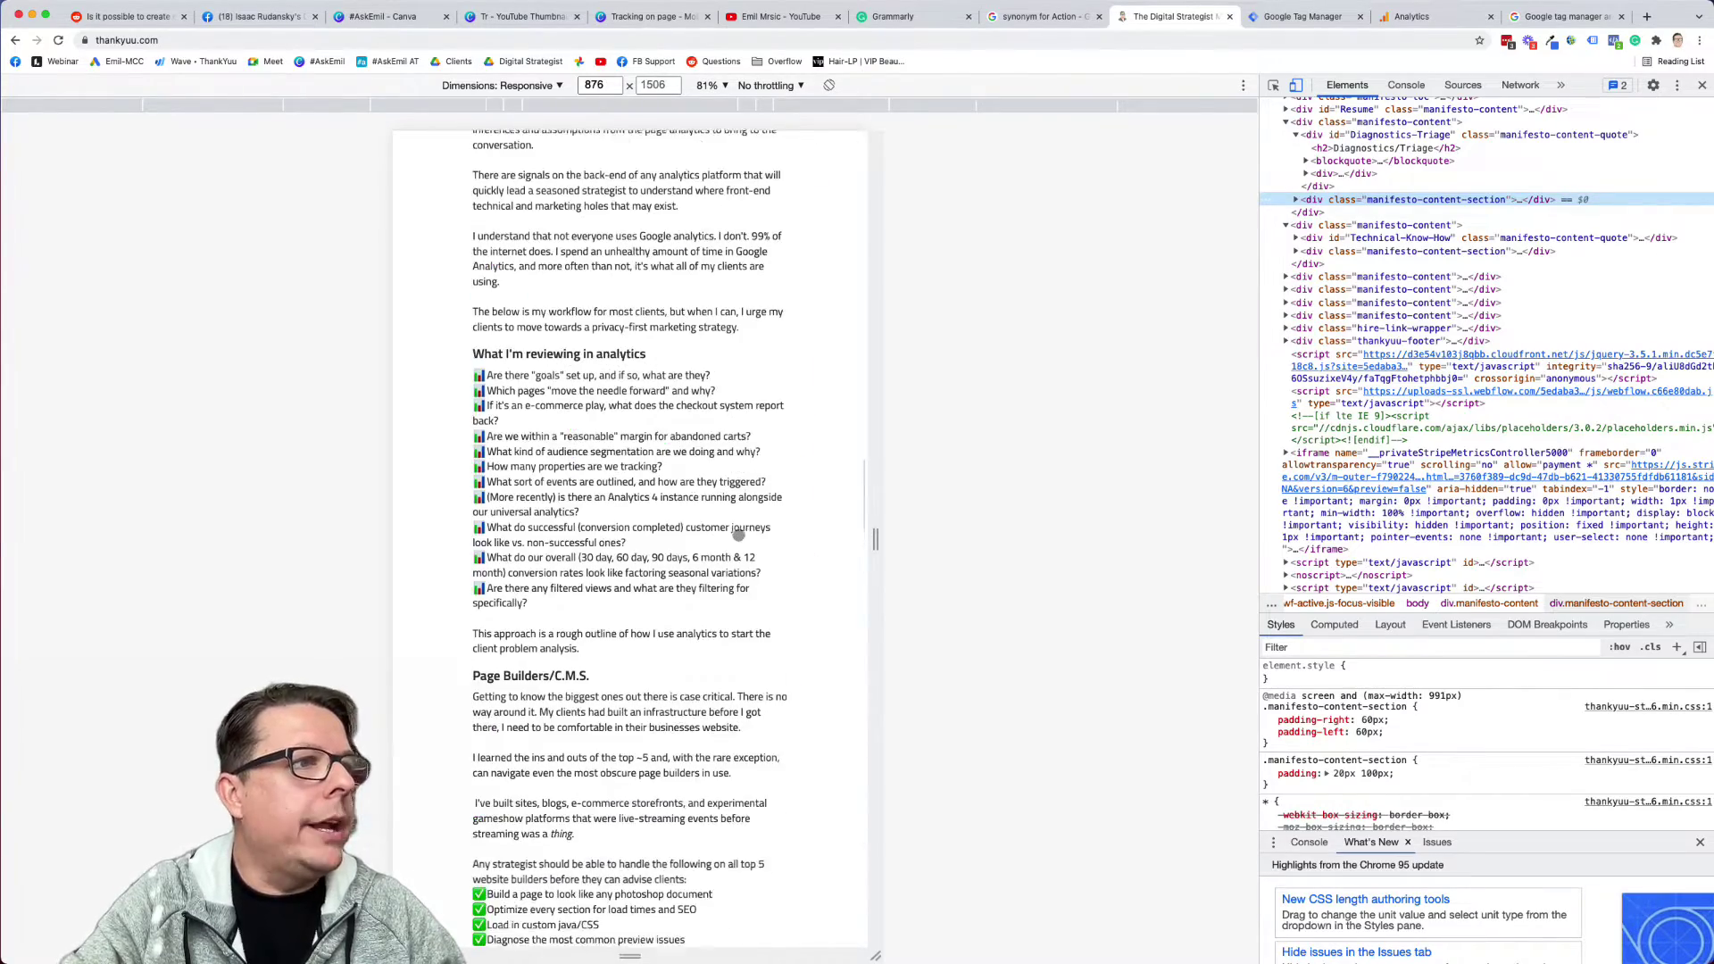
left_click(1273, 85)
scroll(765, 310, "down", 5)
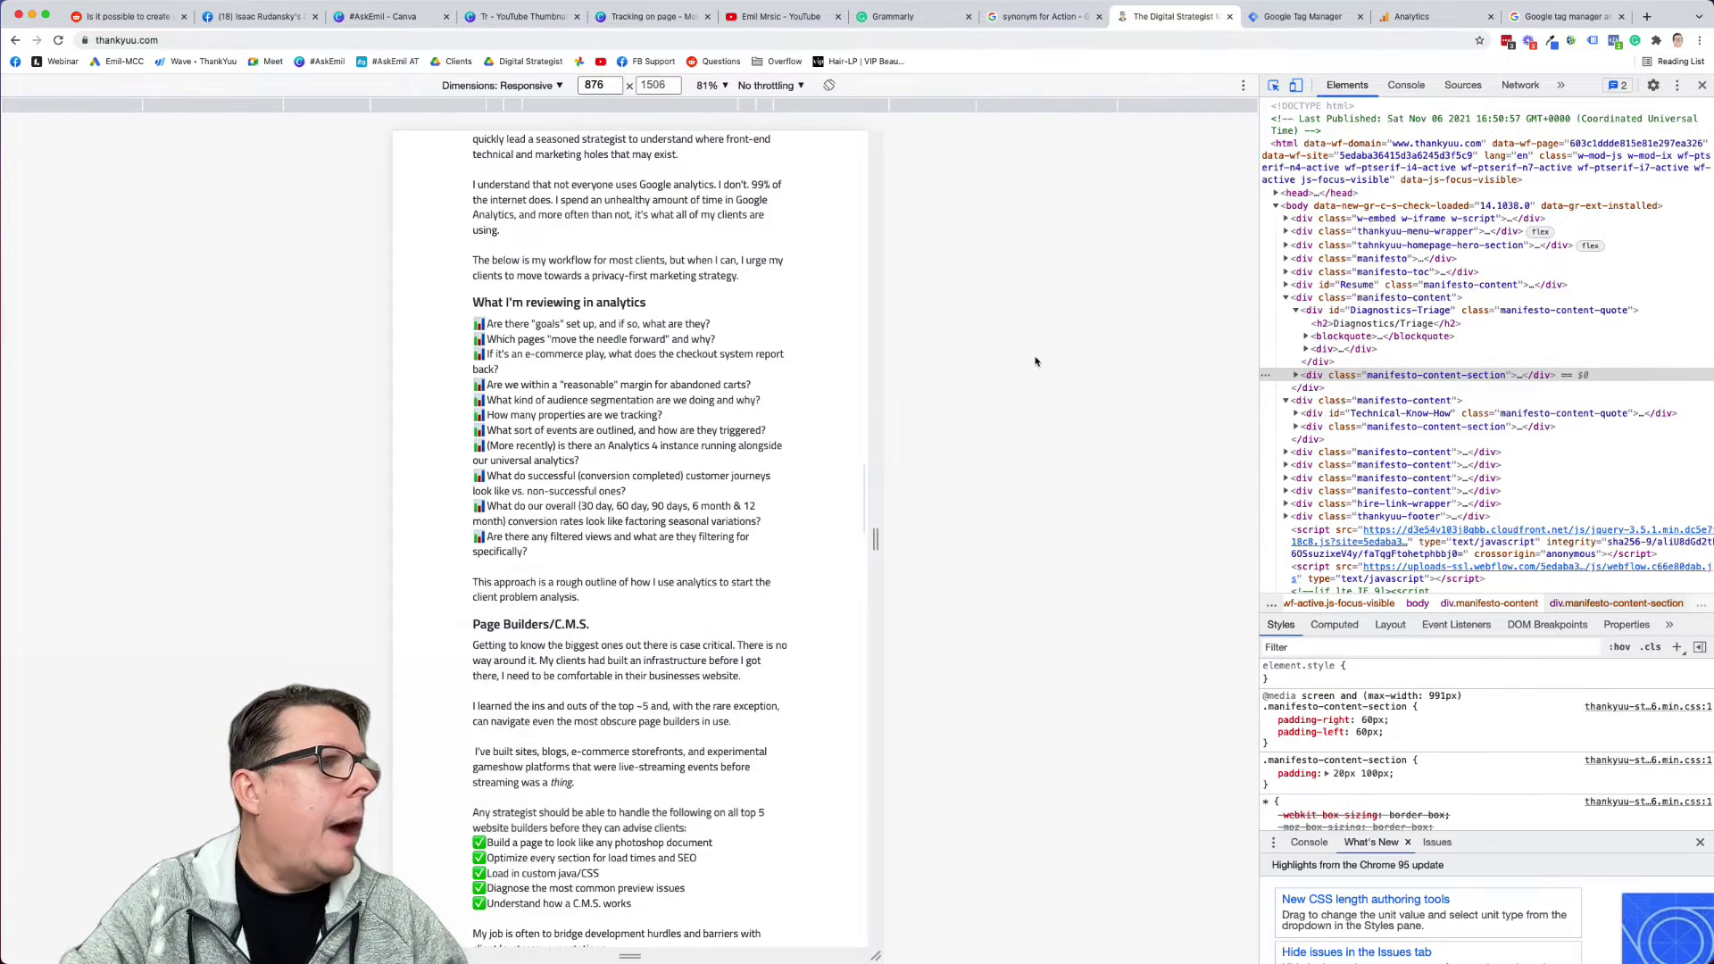
left_click(713, 303)
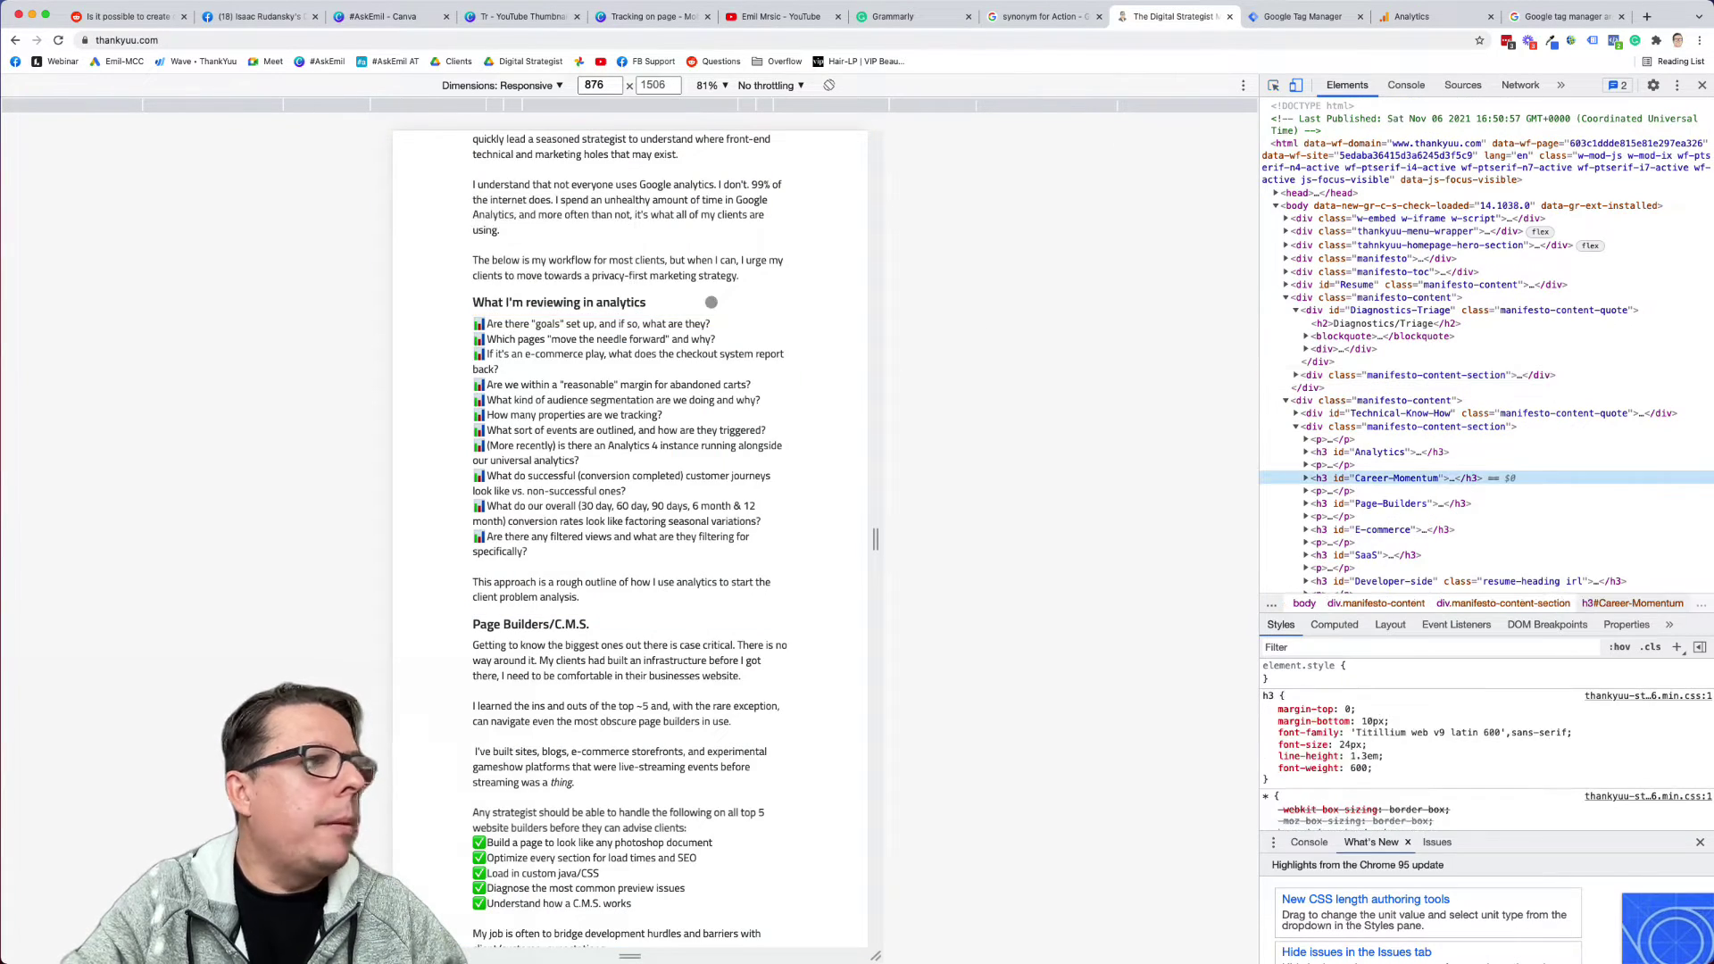
double_click(1422, 480)
key("super+c")
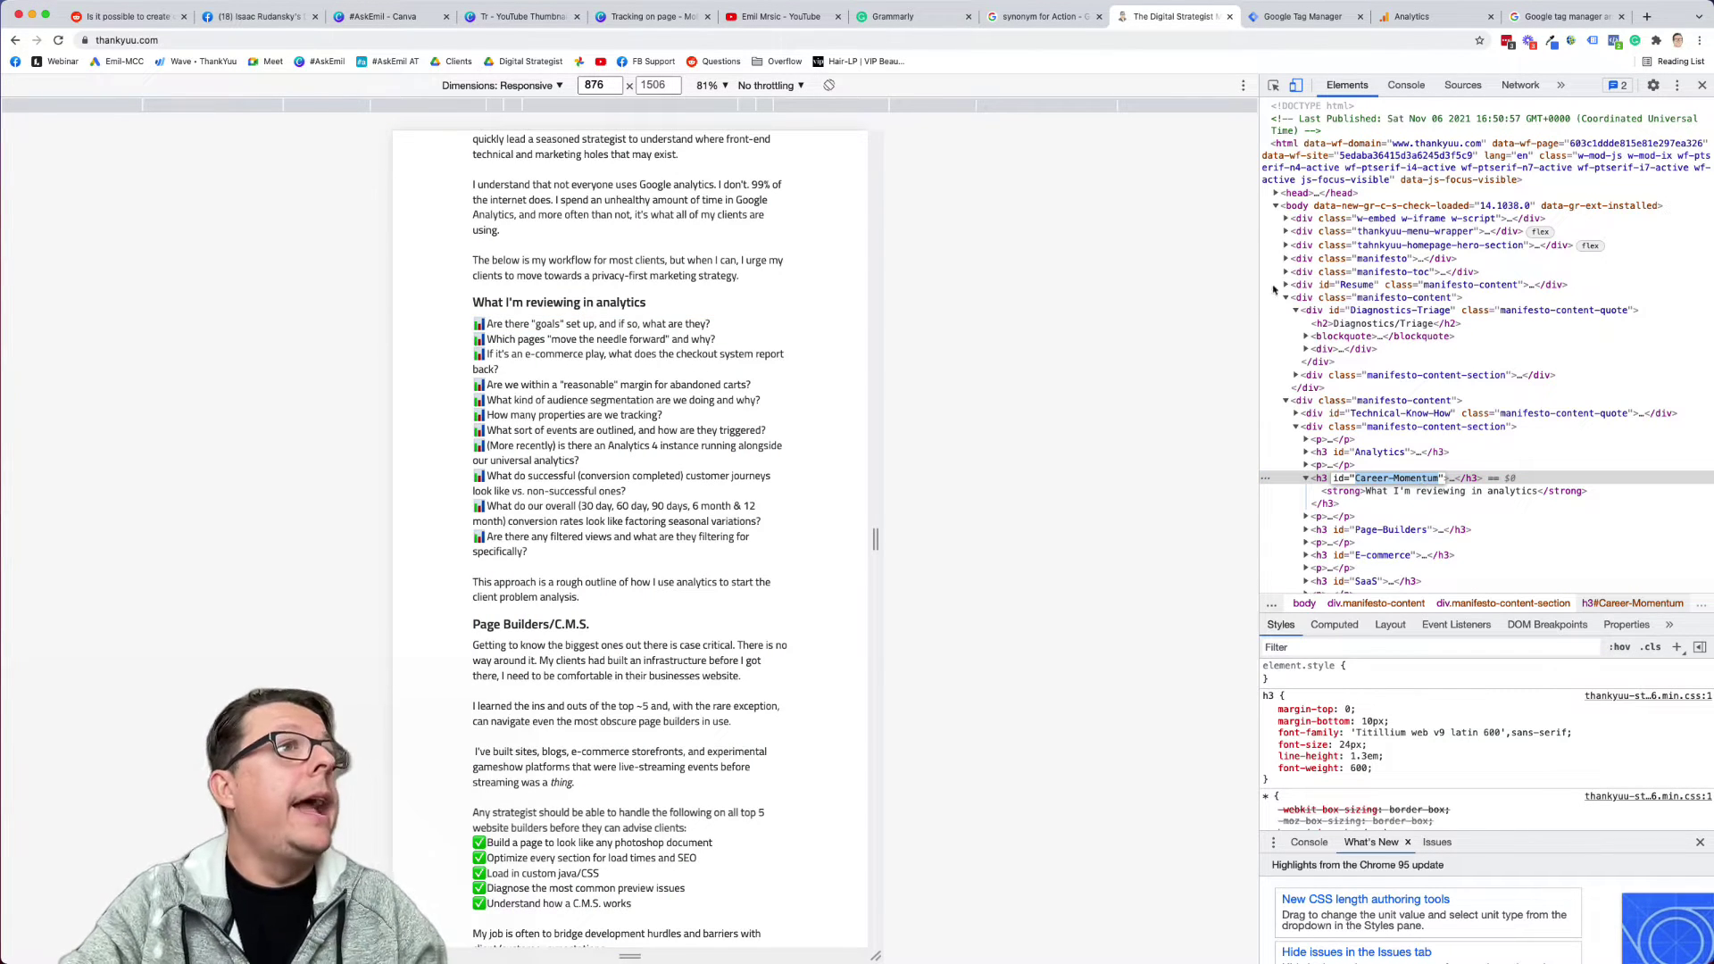
Create a new trigger in Tag Manager with Element Visibility as its trigger type
left_click(1305, 17)
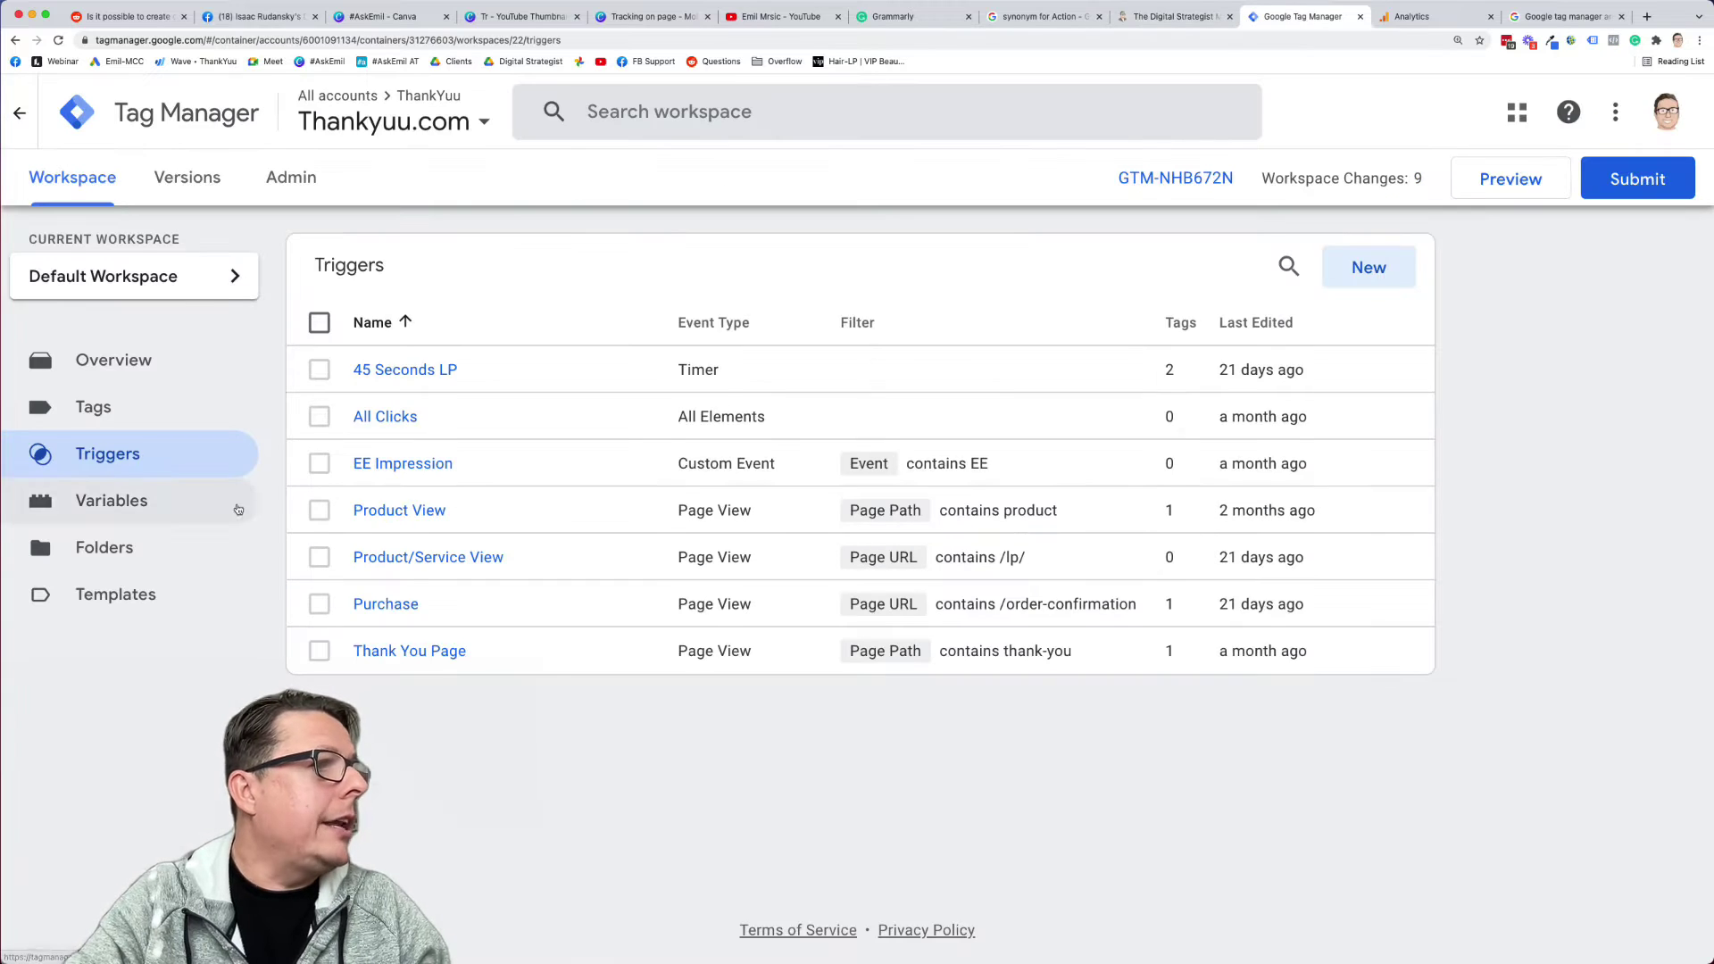
left_click(1366, 269)
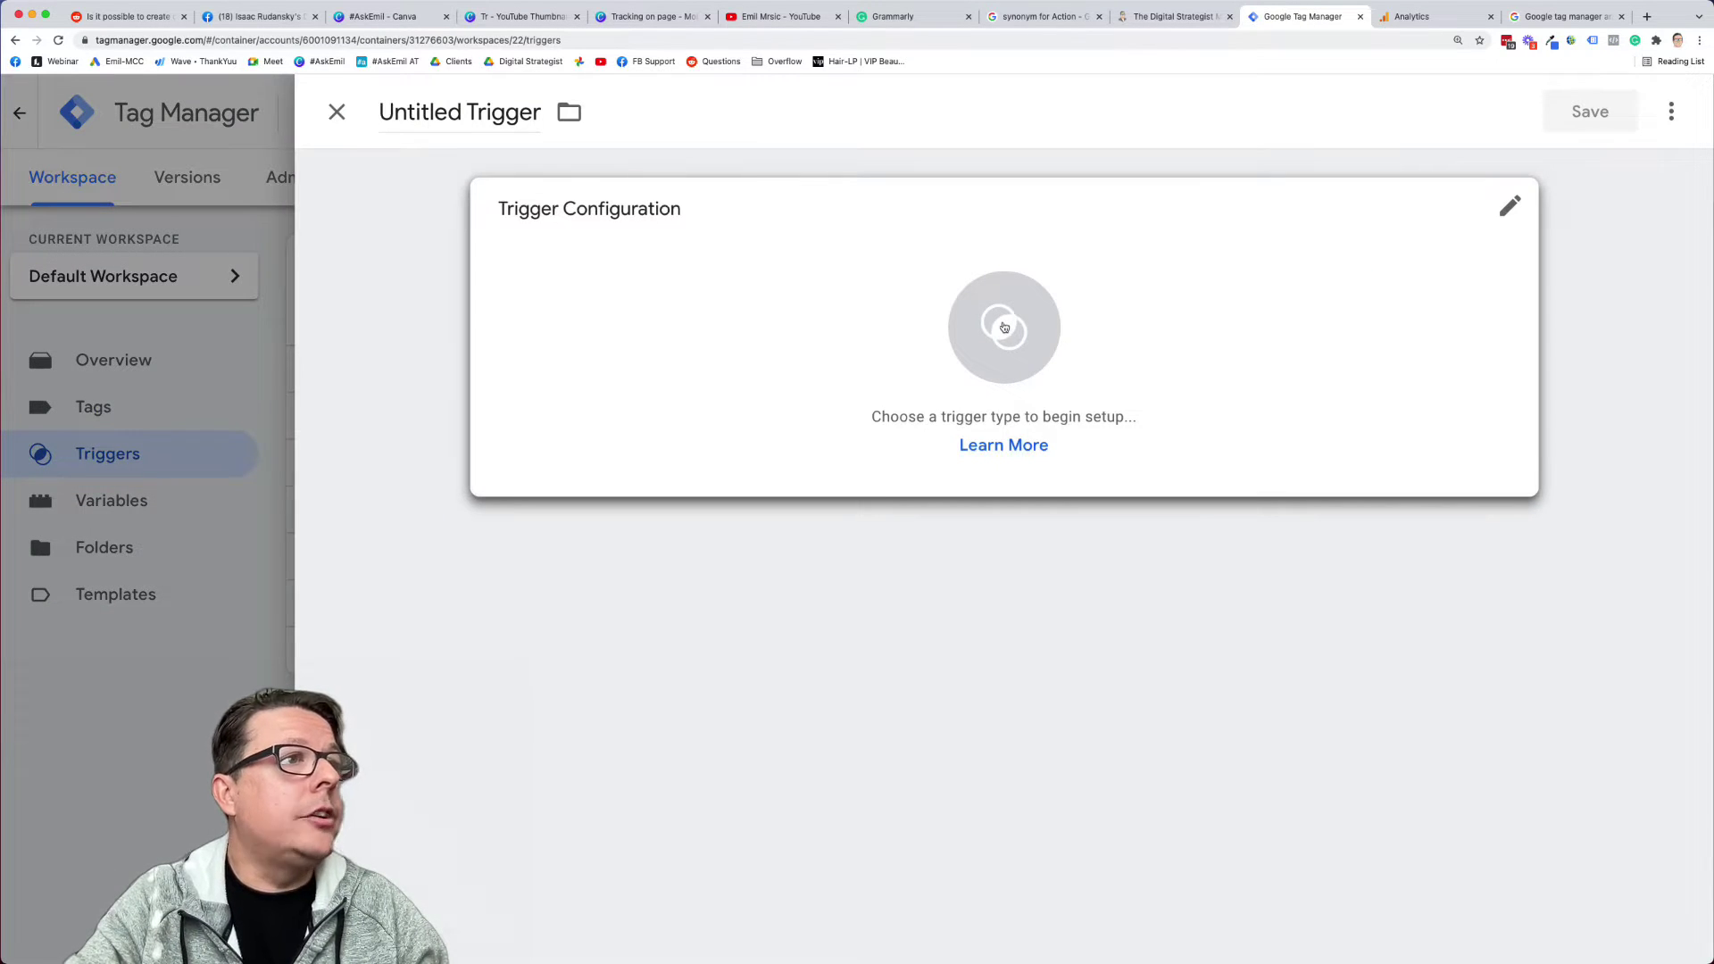
left_click(1004, 327)
scroll(1364, 337, "down", 3)
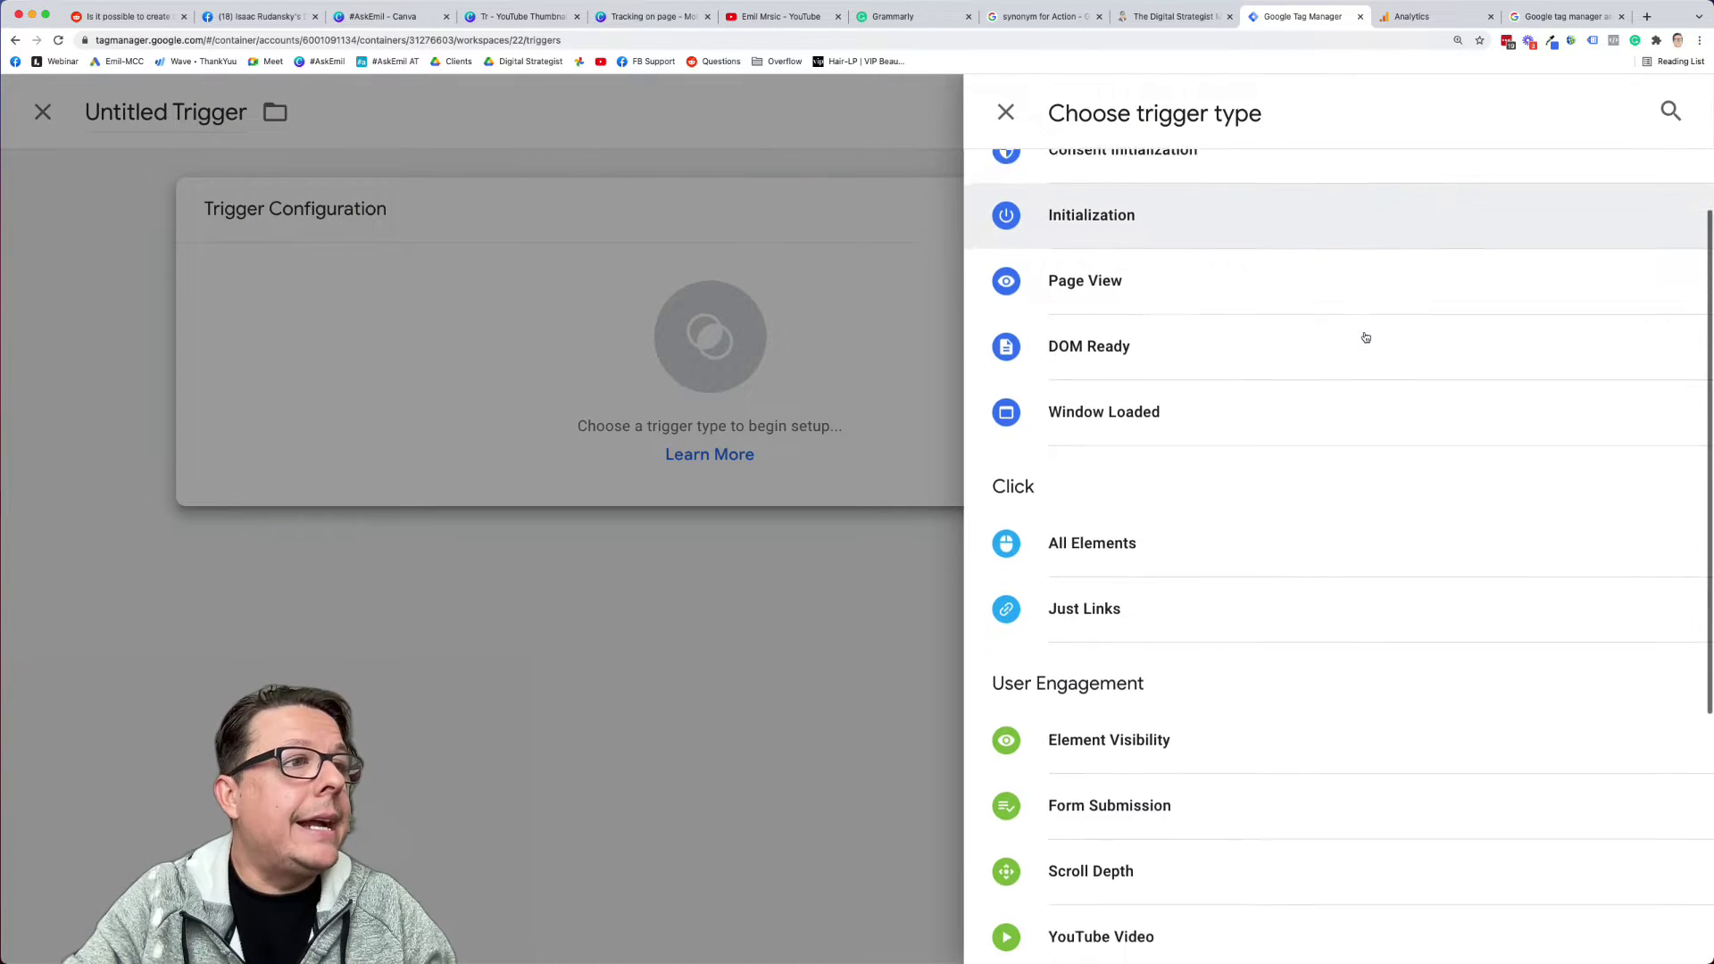
scroll(1381, 505, "down", 2)
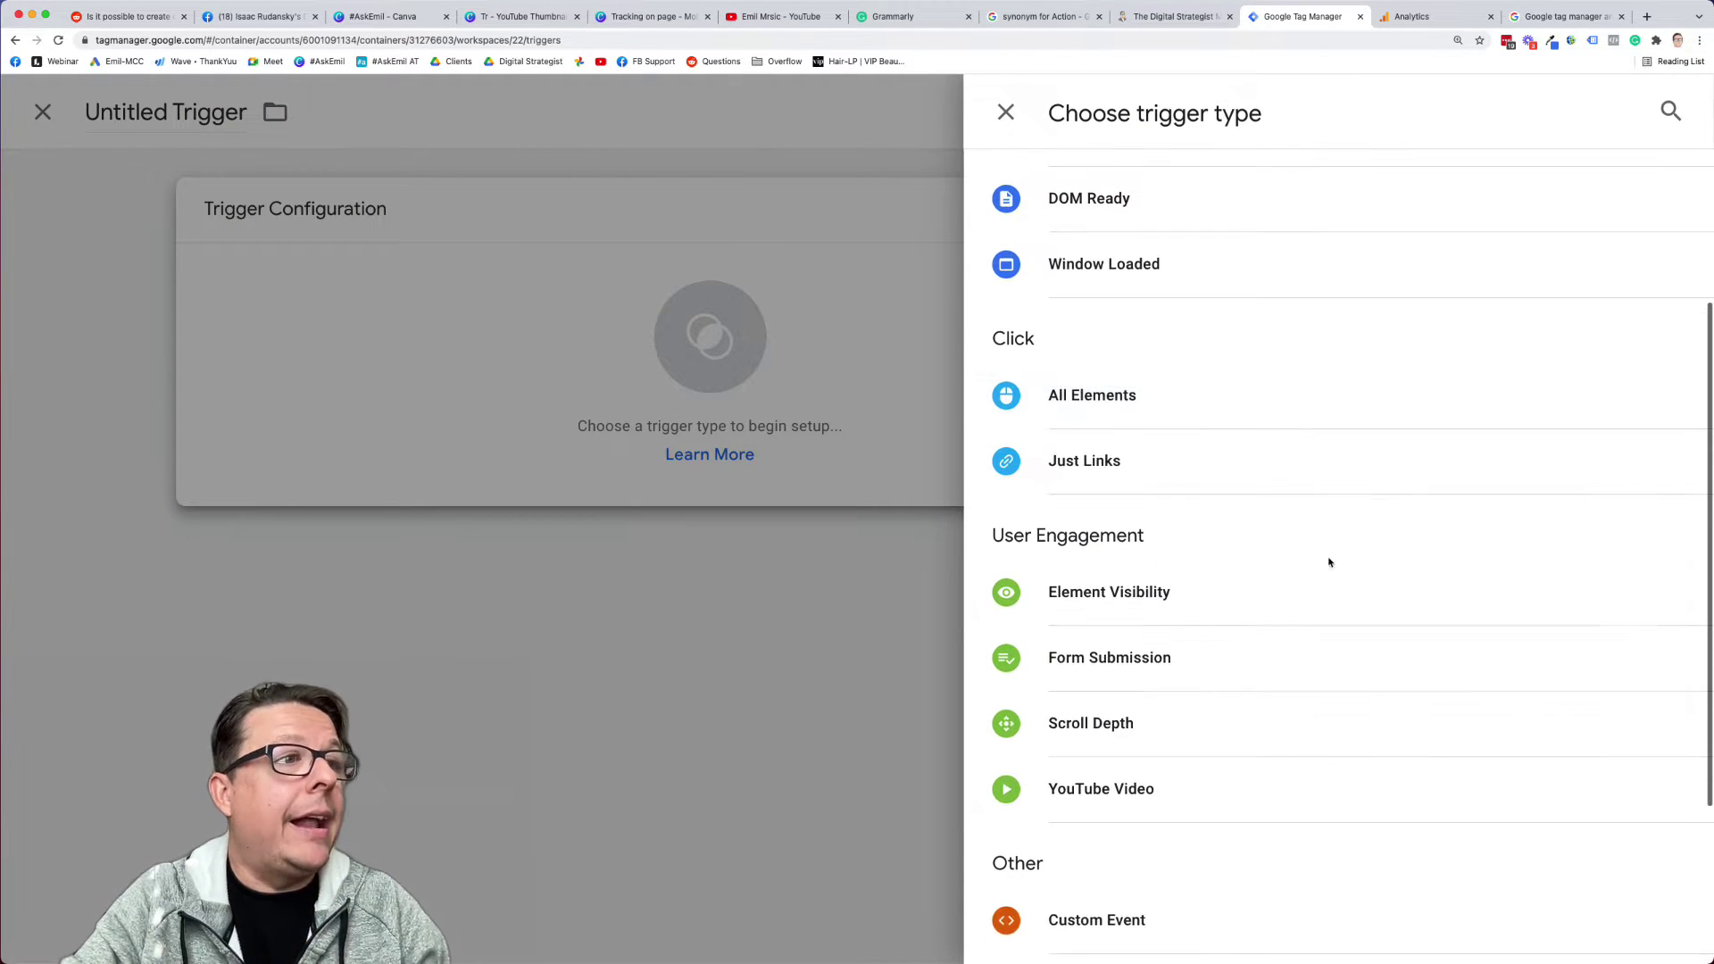
left_click(1188, 612)
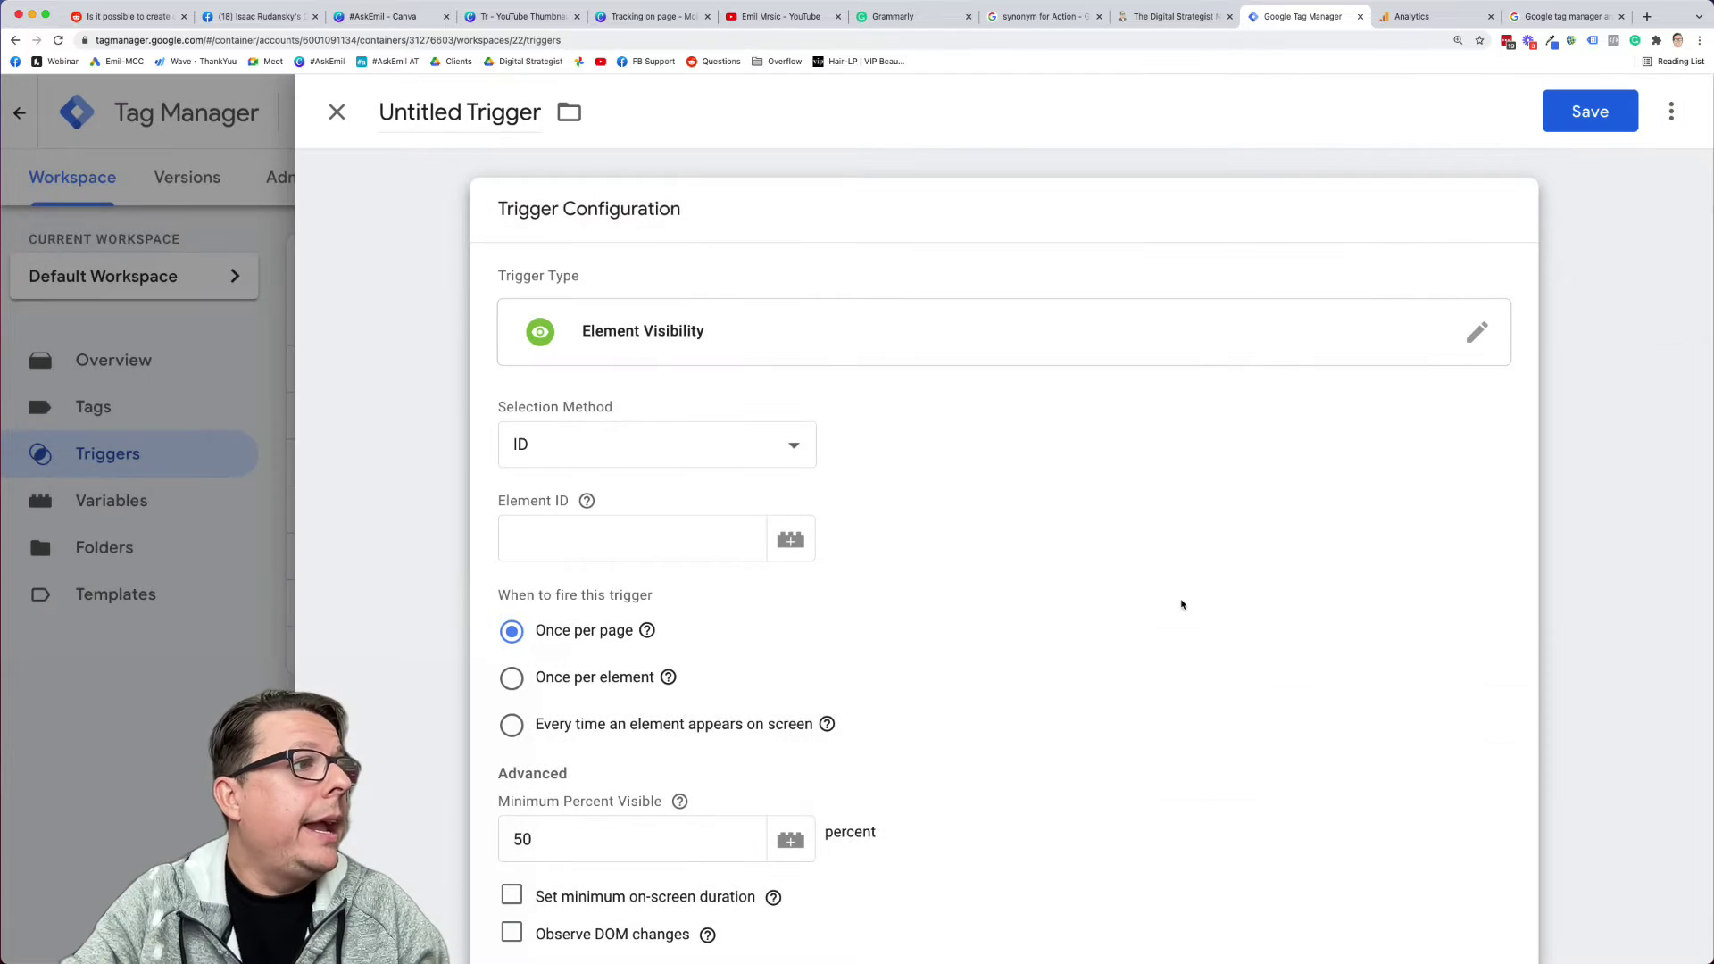
Keep ID as the trigger's selection method and enter Career-Momentum as the element ID
left_click(652, 448)
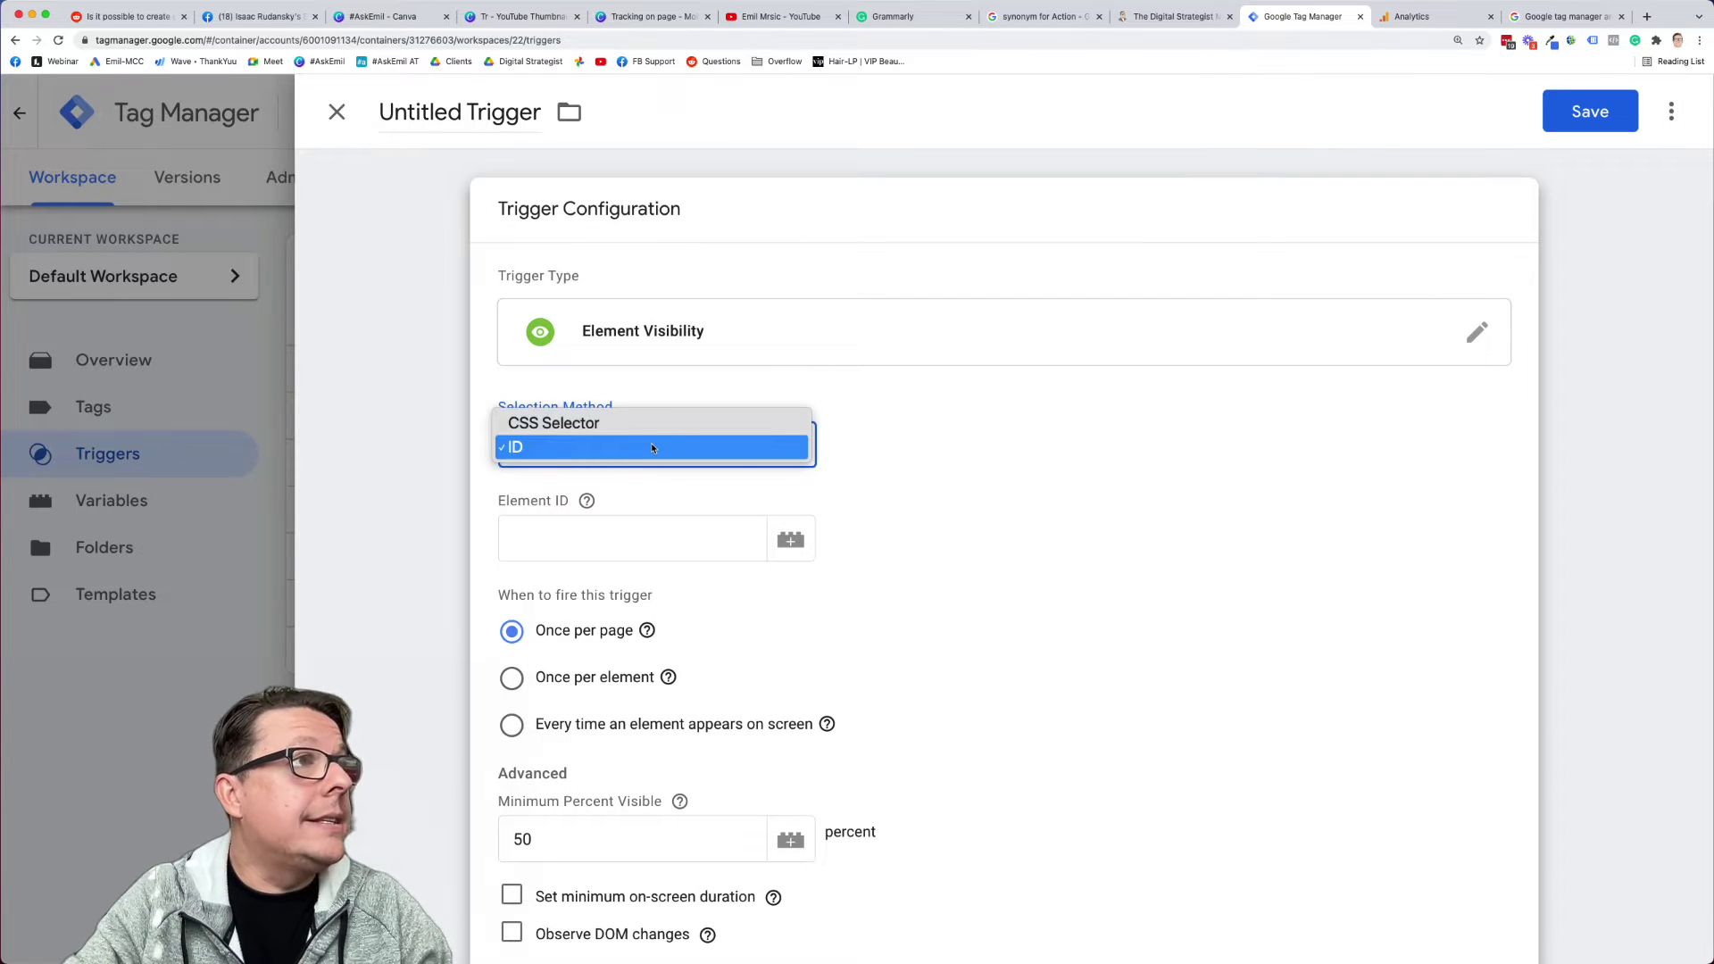
left_click(651, 446)
left_click(1176, 16)
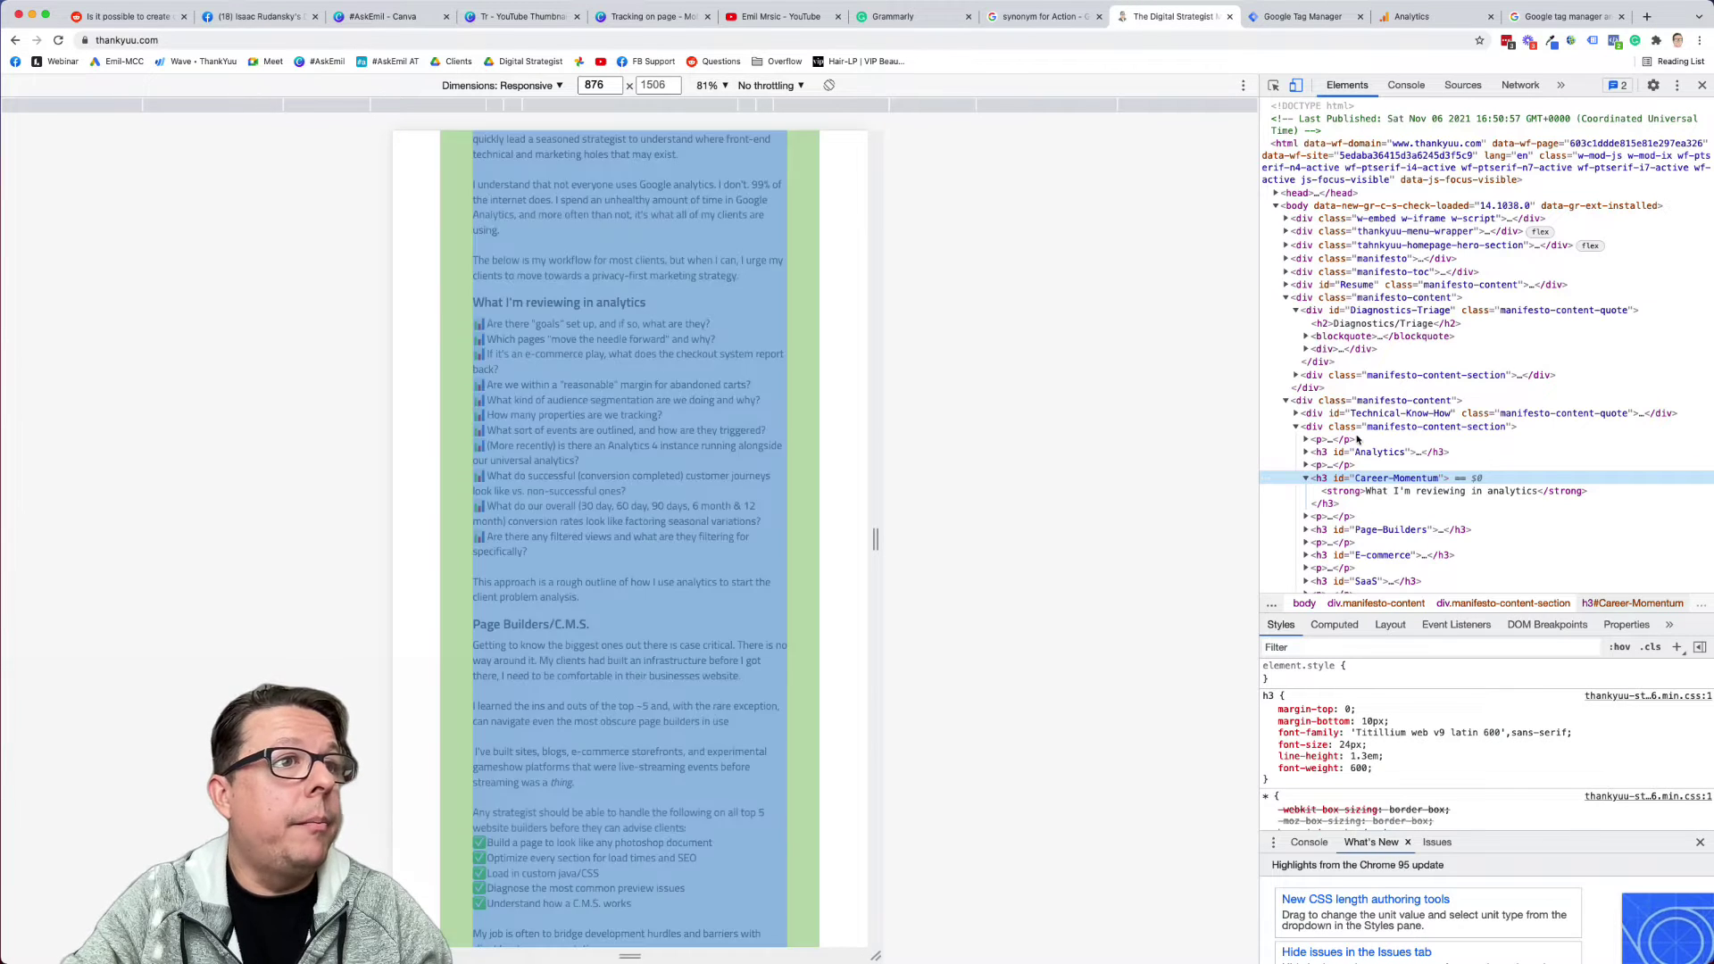
left_click(1293, 16)
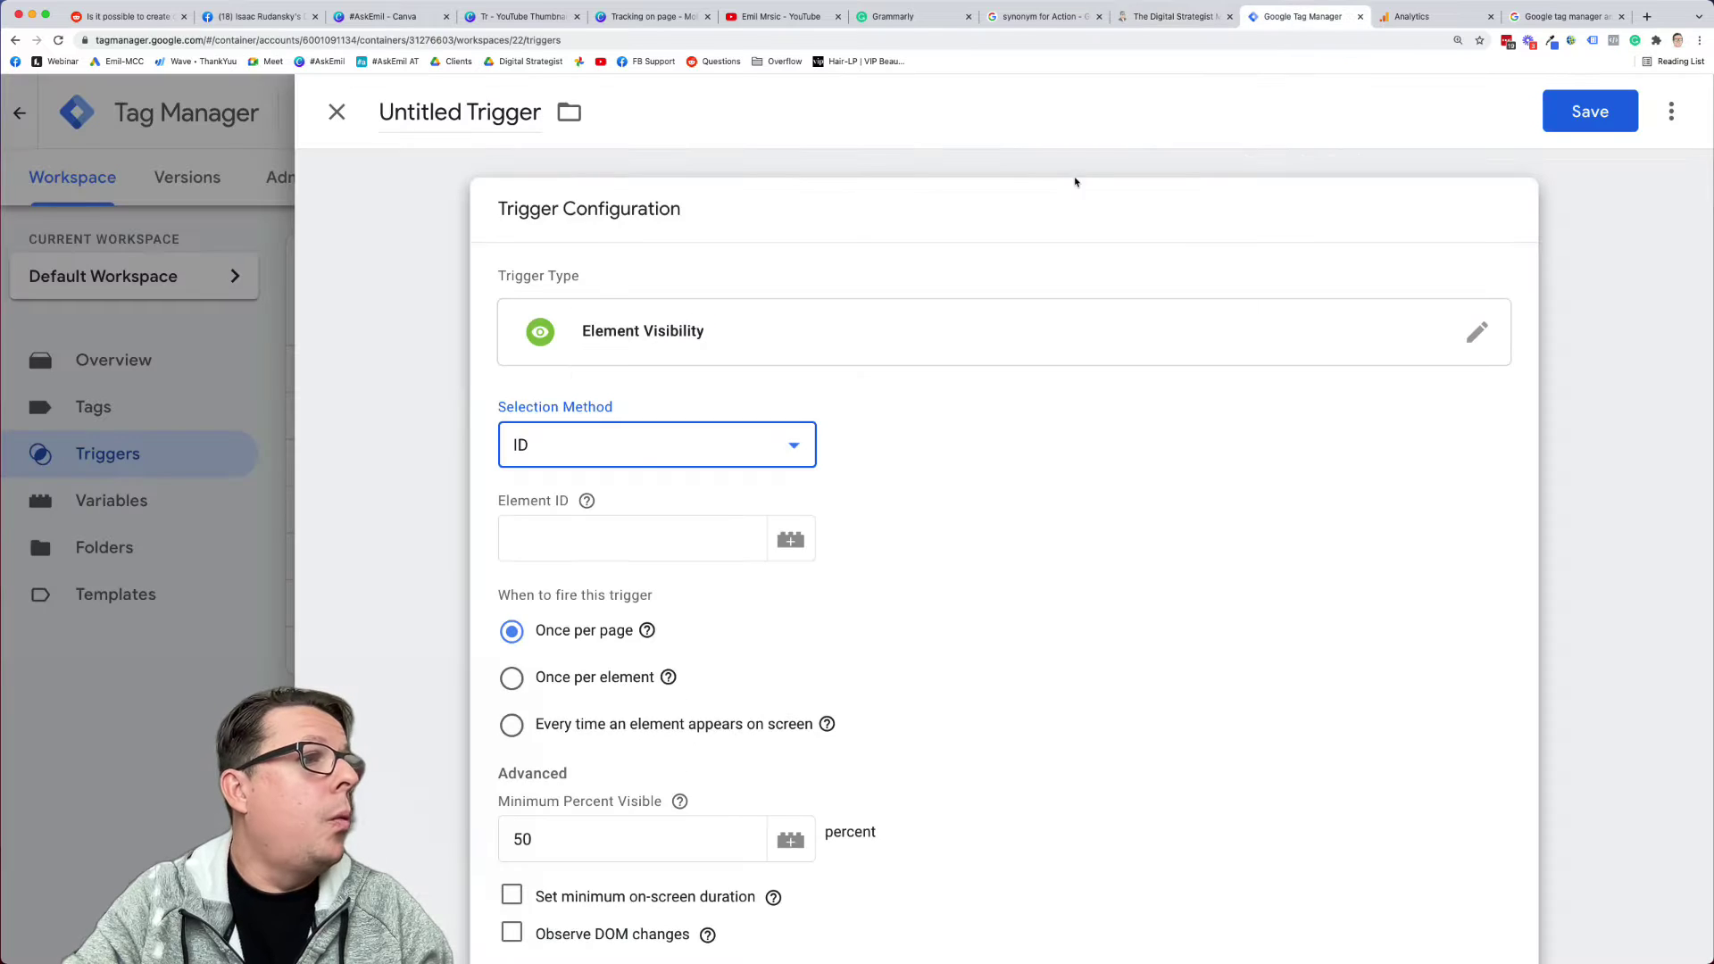
left_click(607, 533)
key("super+v")
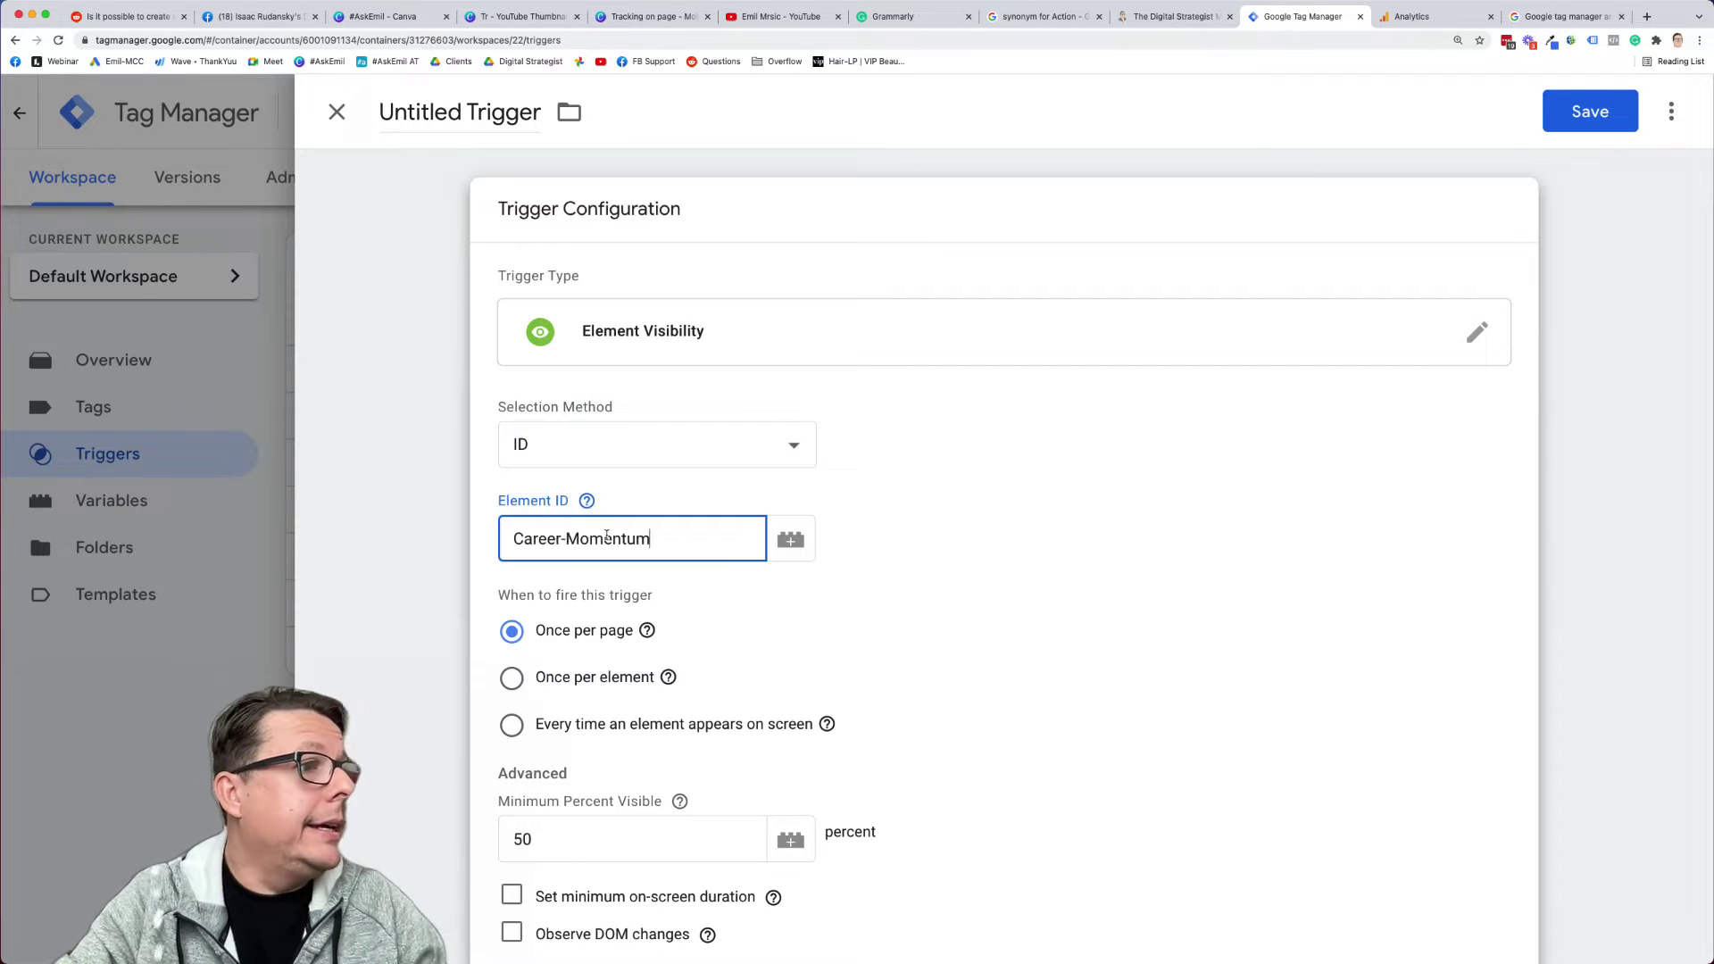
Set the trigger's minimum percent visible to 100
scroll(899, 615, "down", 3)
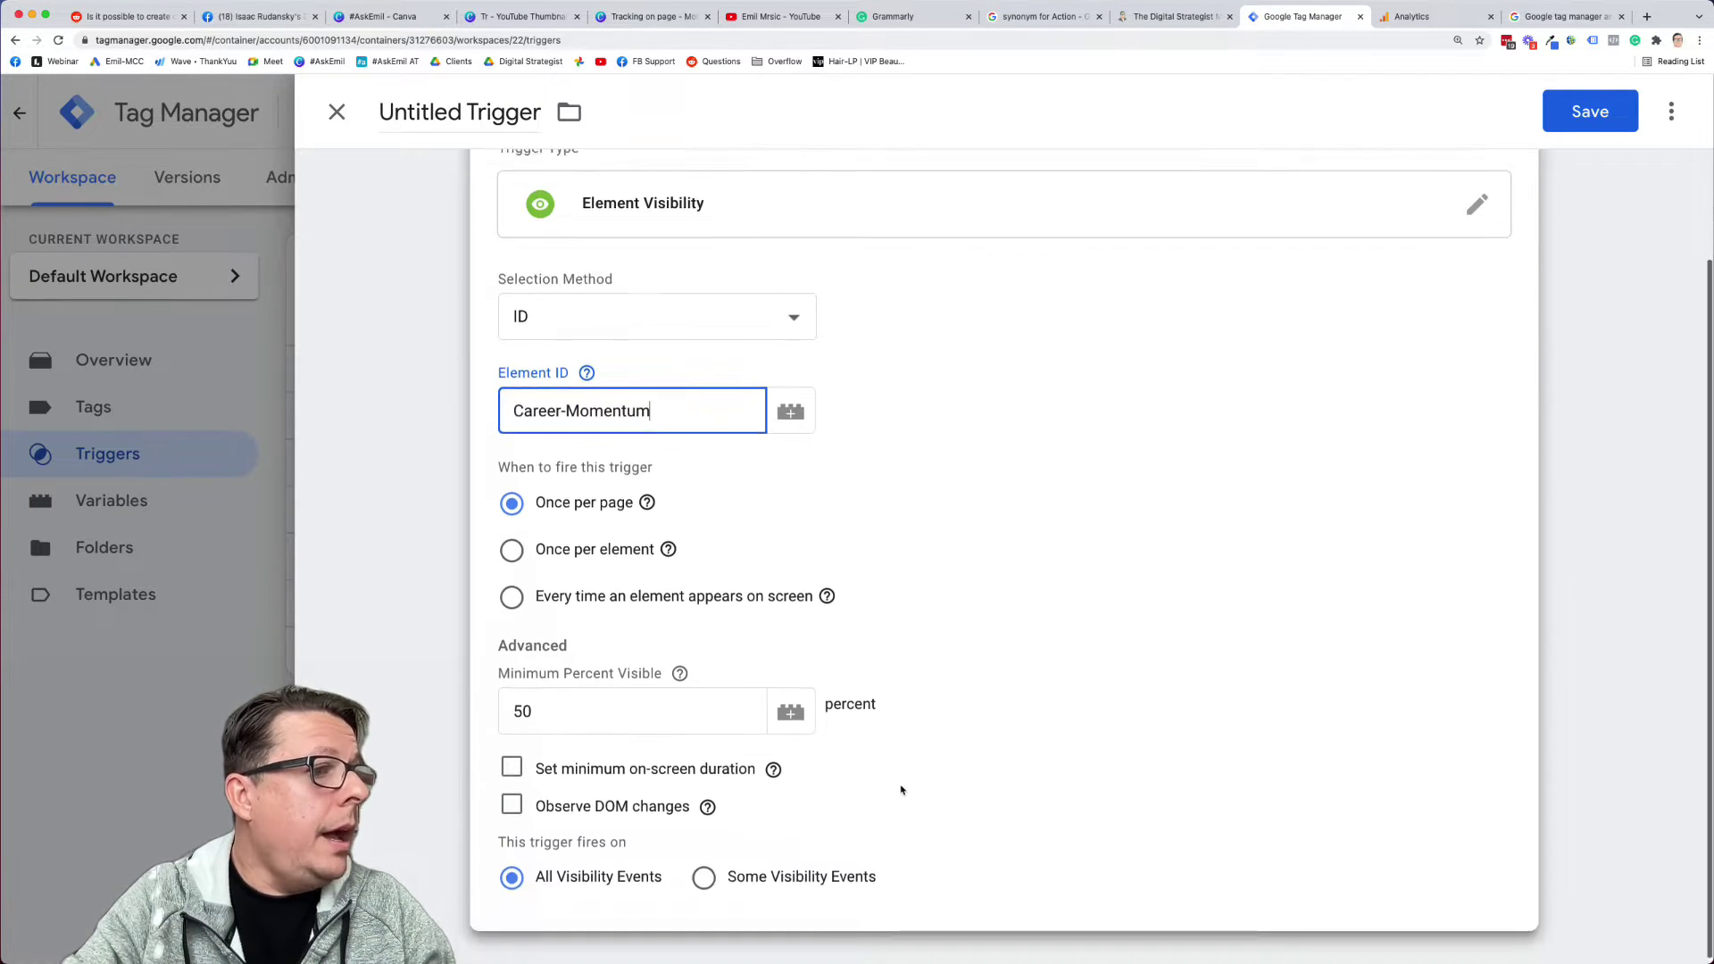
left_click(585, 712)
double_click(586, 711)
type("100")
left_click(1217, 463)
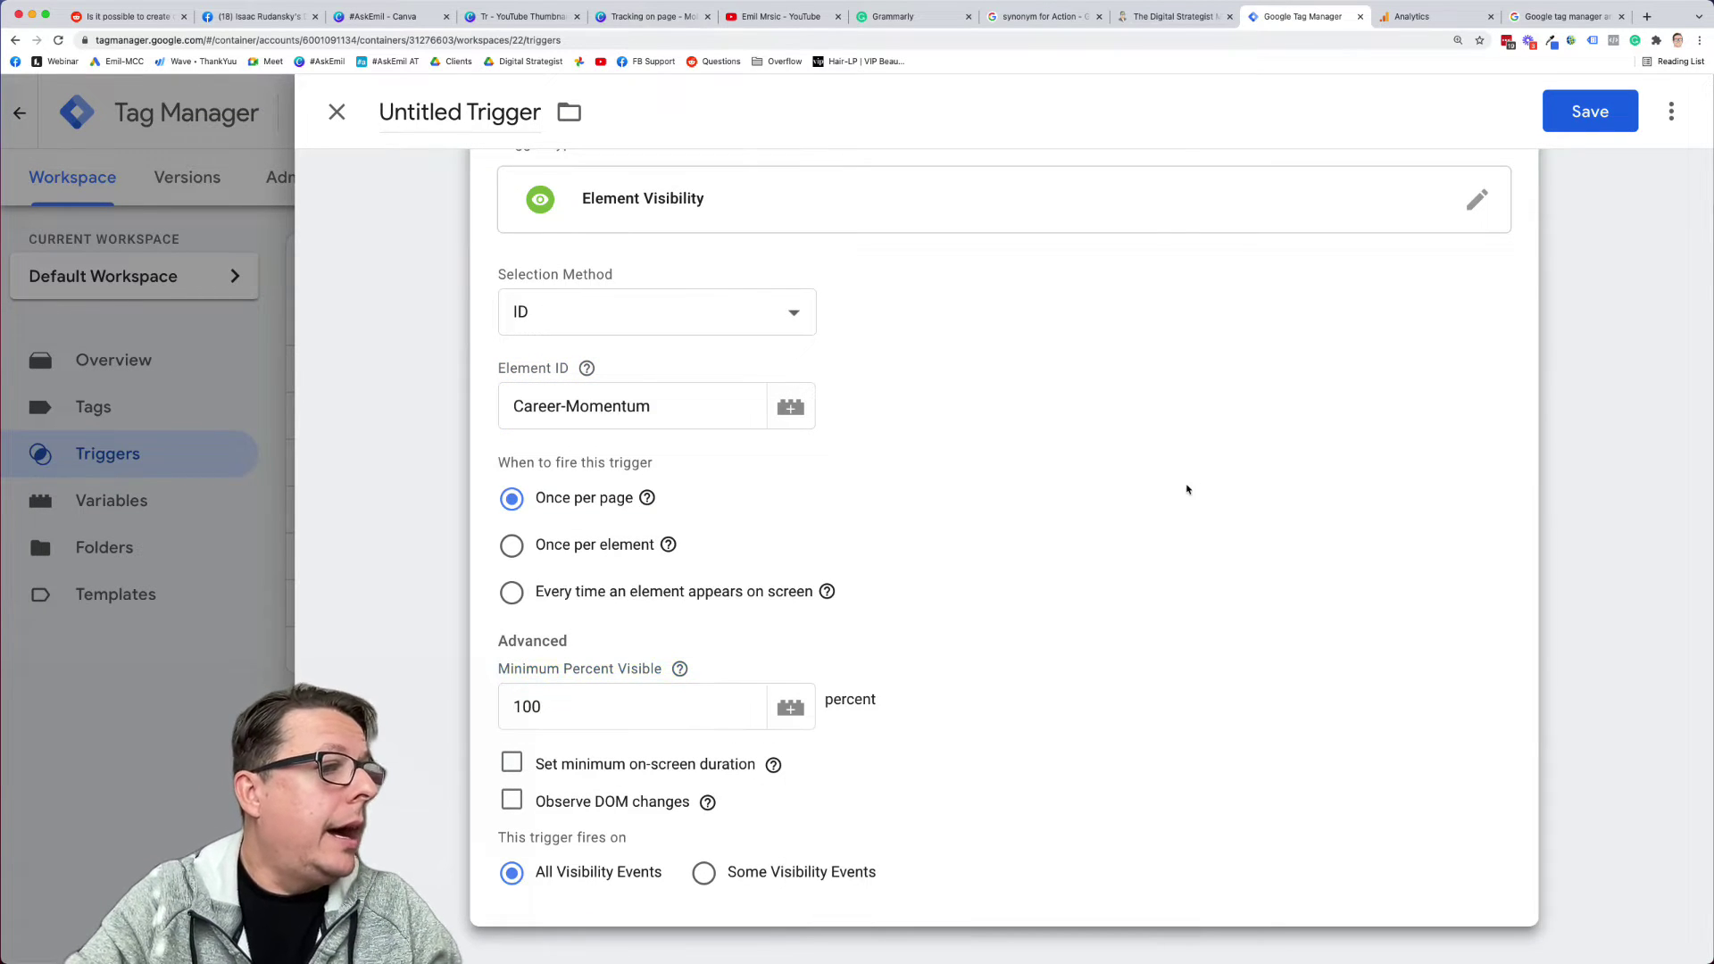
Name the trigger Career-Momentum and save it
scroll(941, 681, "up", 2)
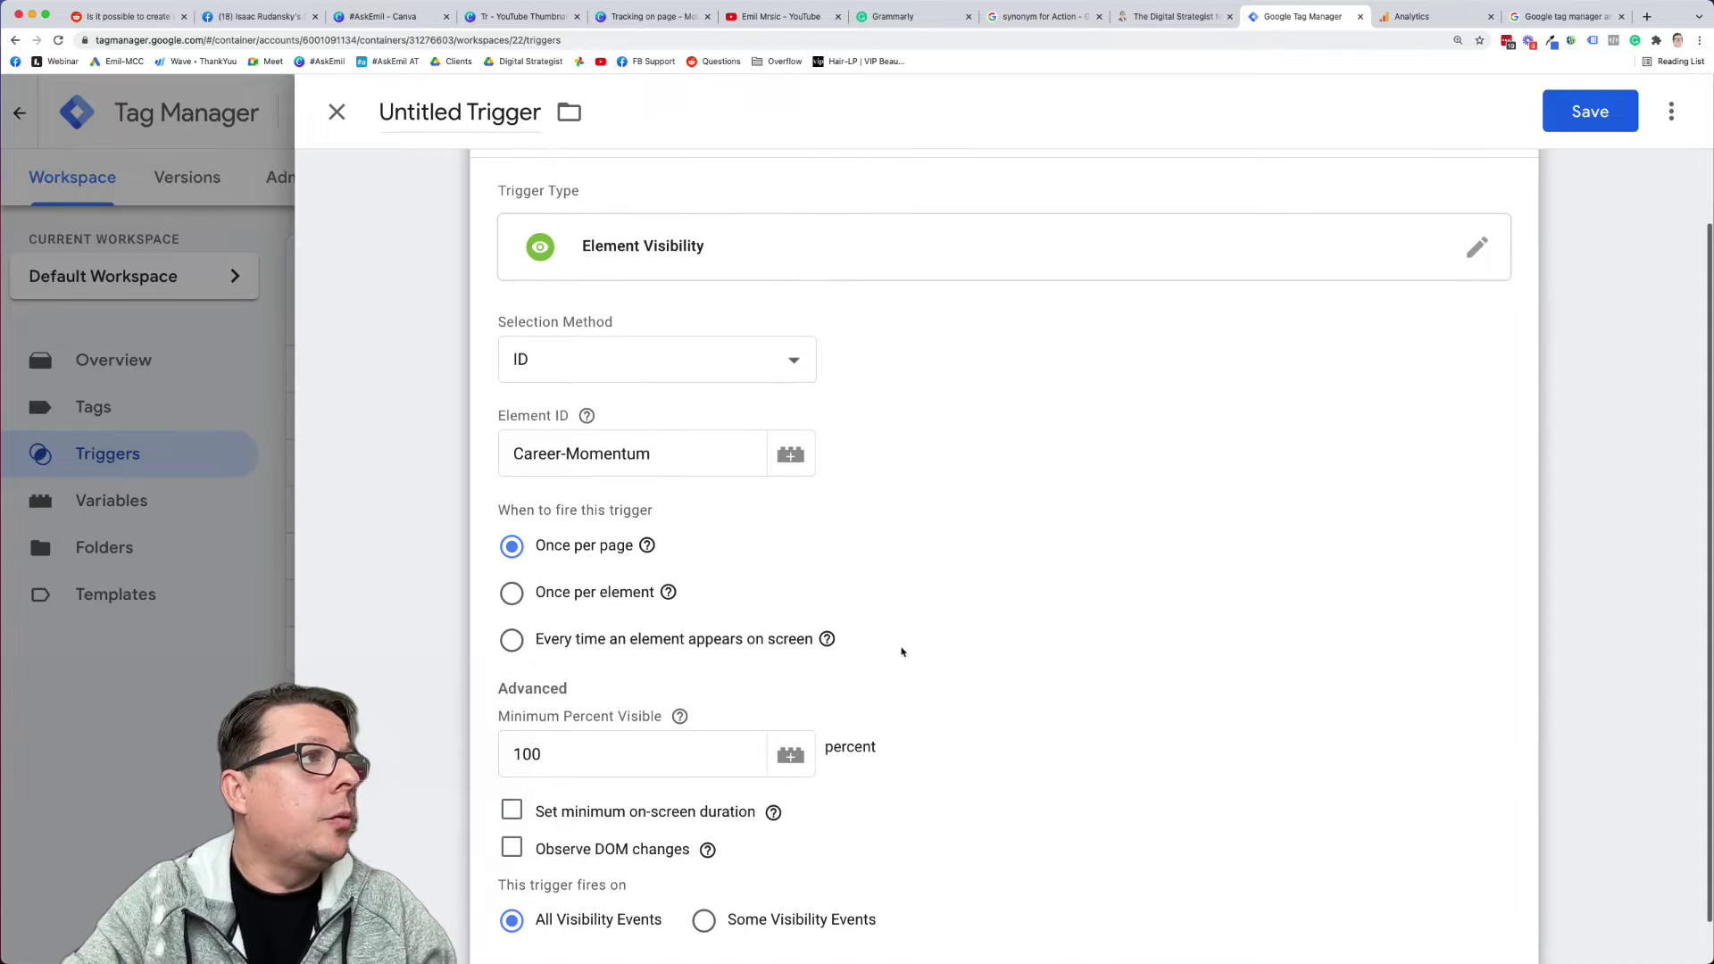
left_click(513, 123)
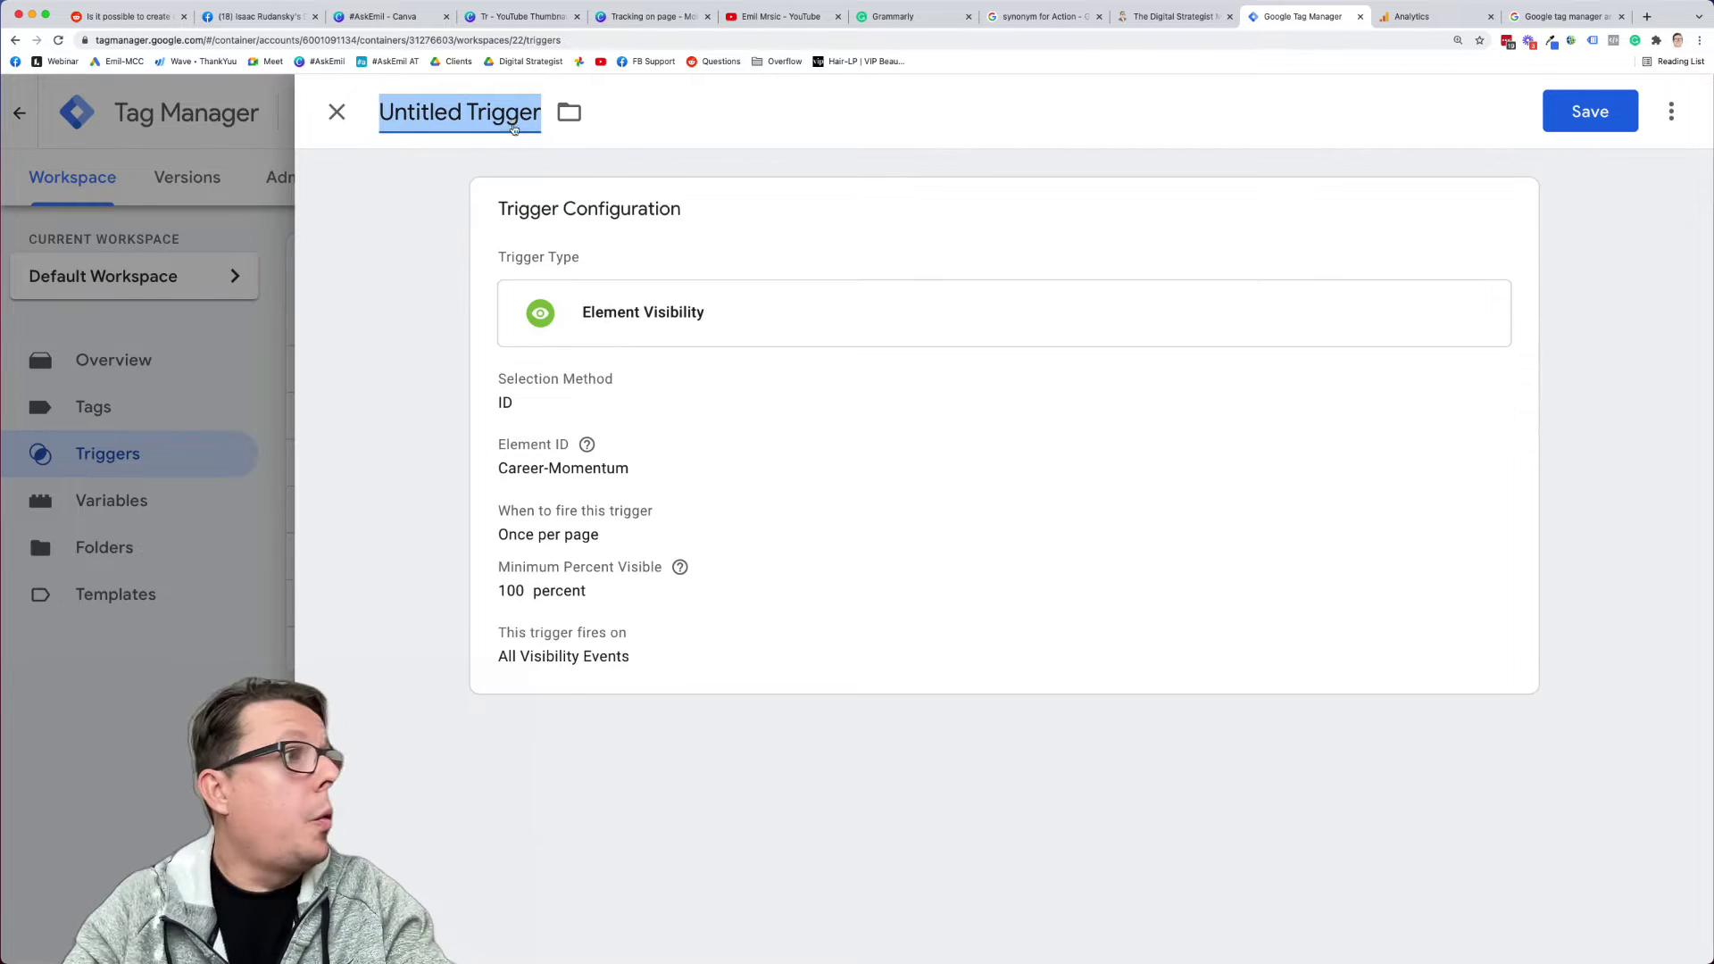
key("super+v")
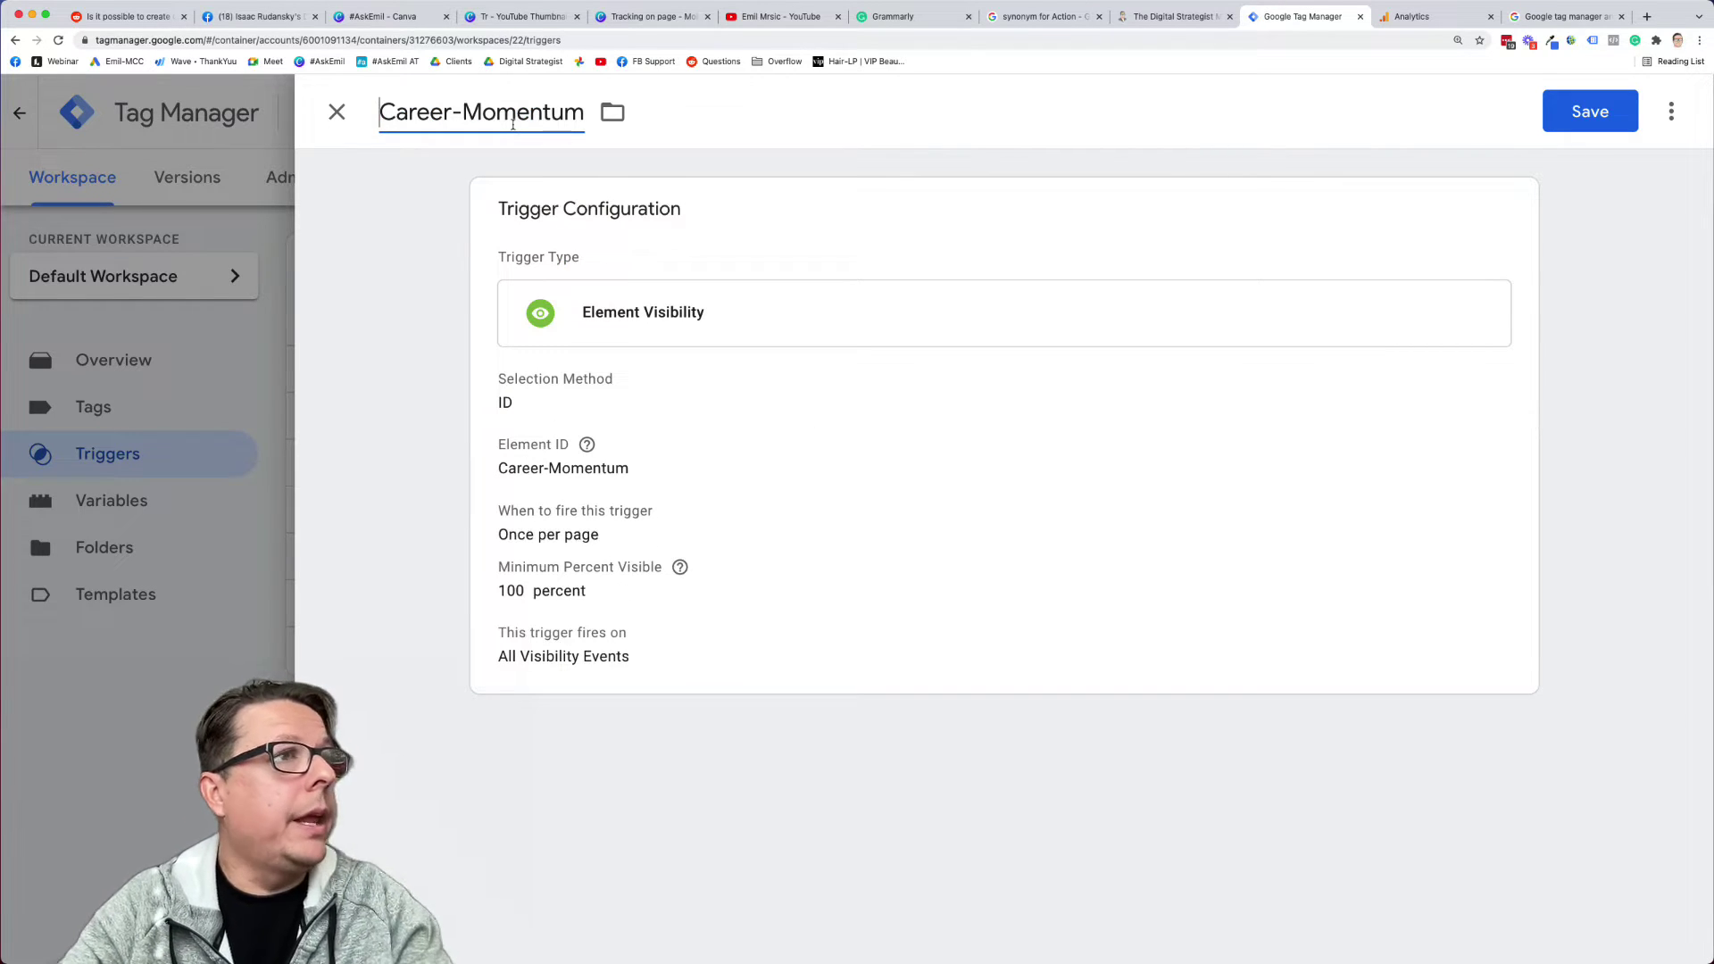
left_click(1571, 115)
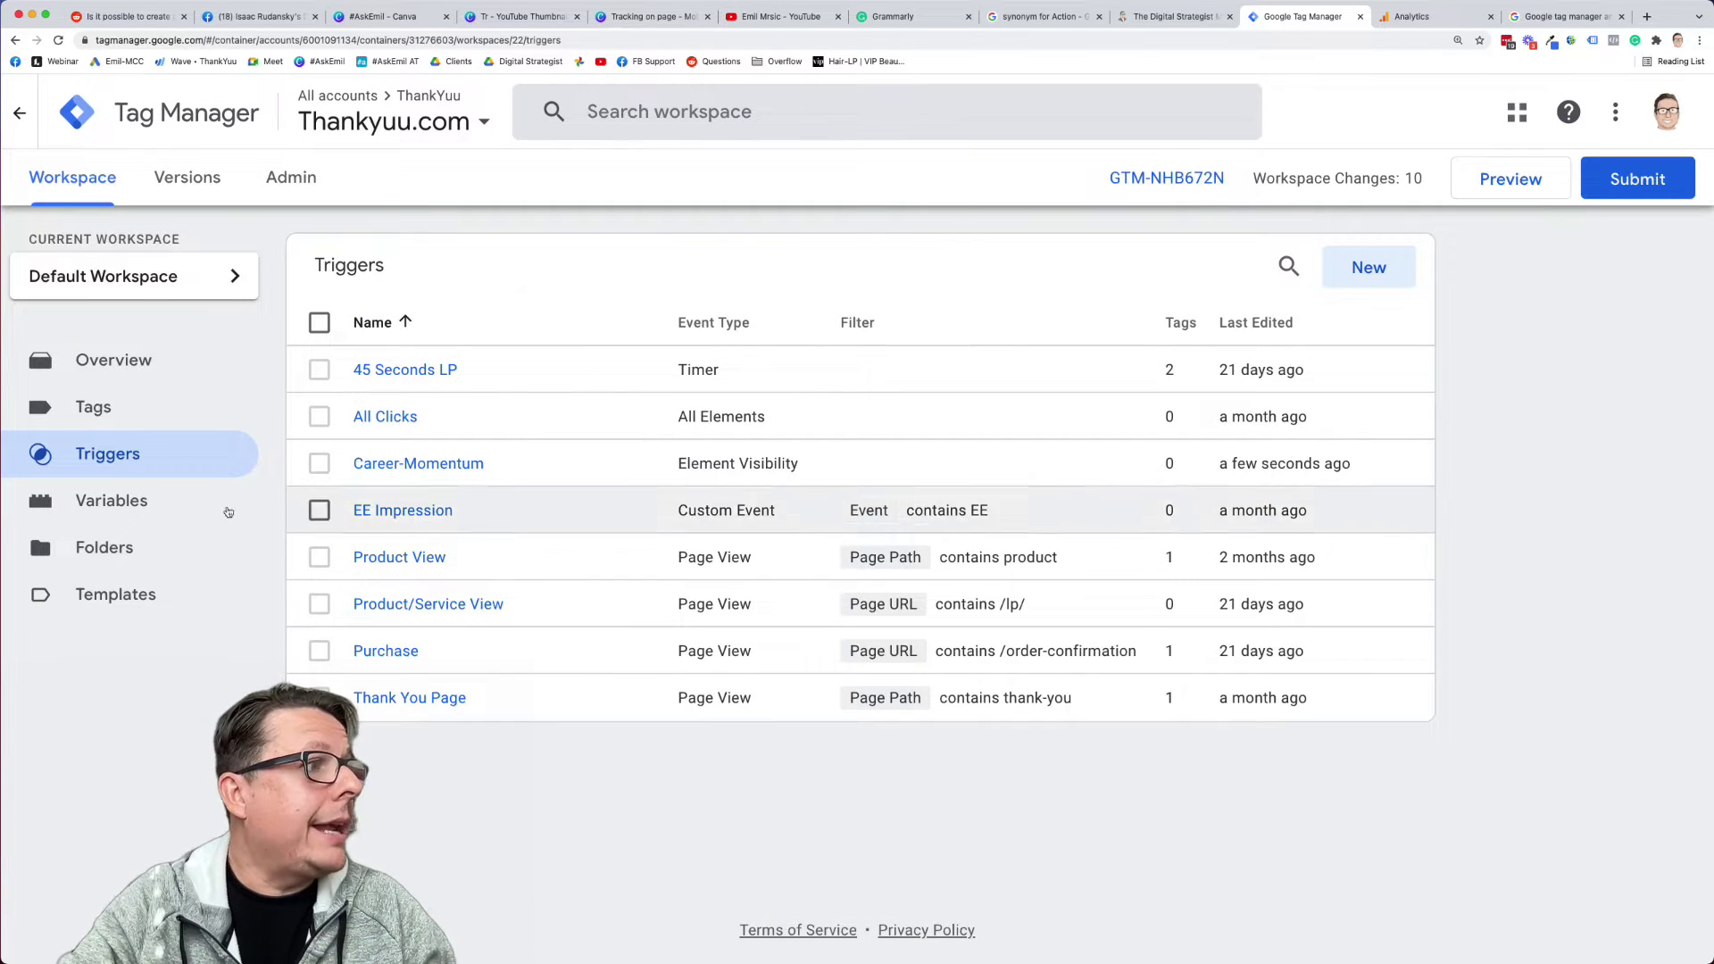
Create a new Google Analytics: Universal Analytics tag with Event as its track type
left_click(104, 417)
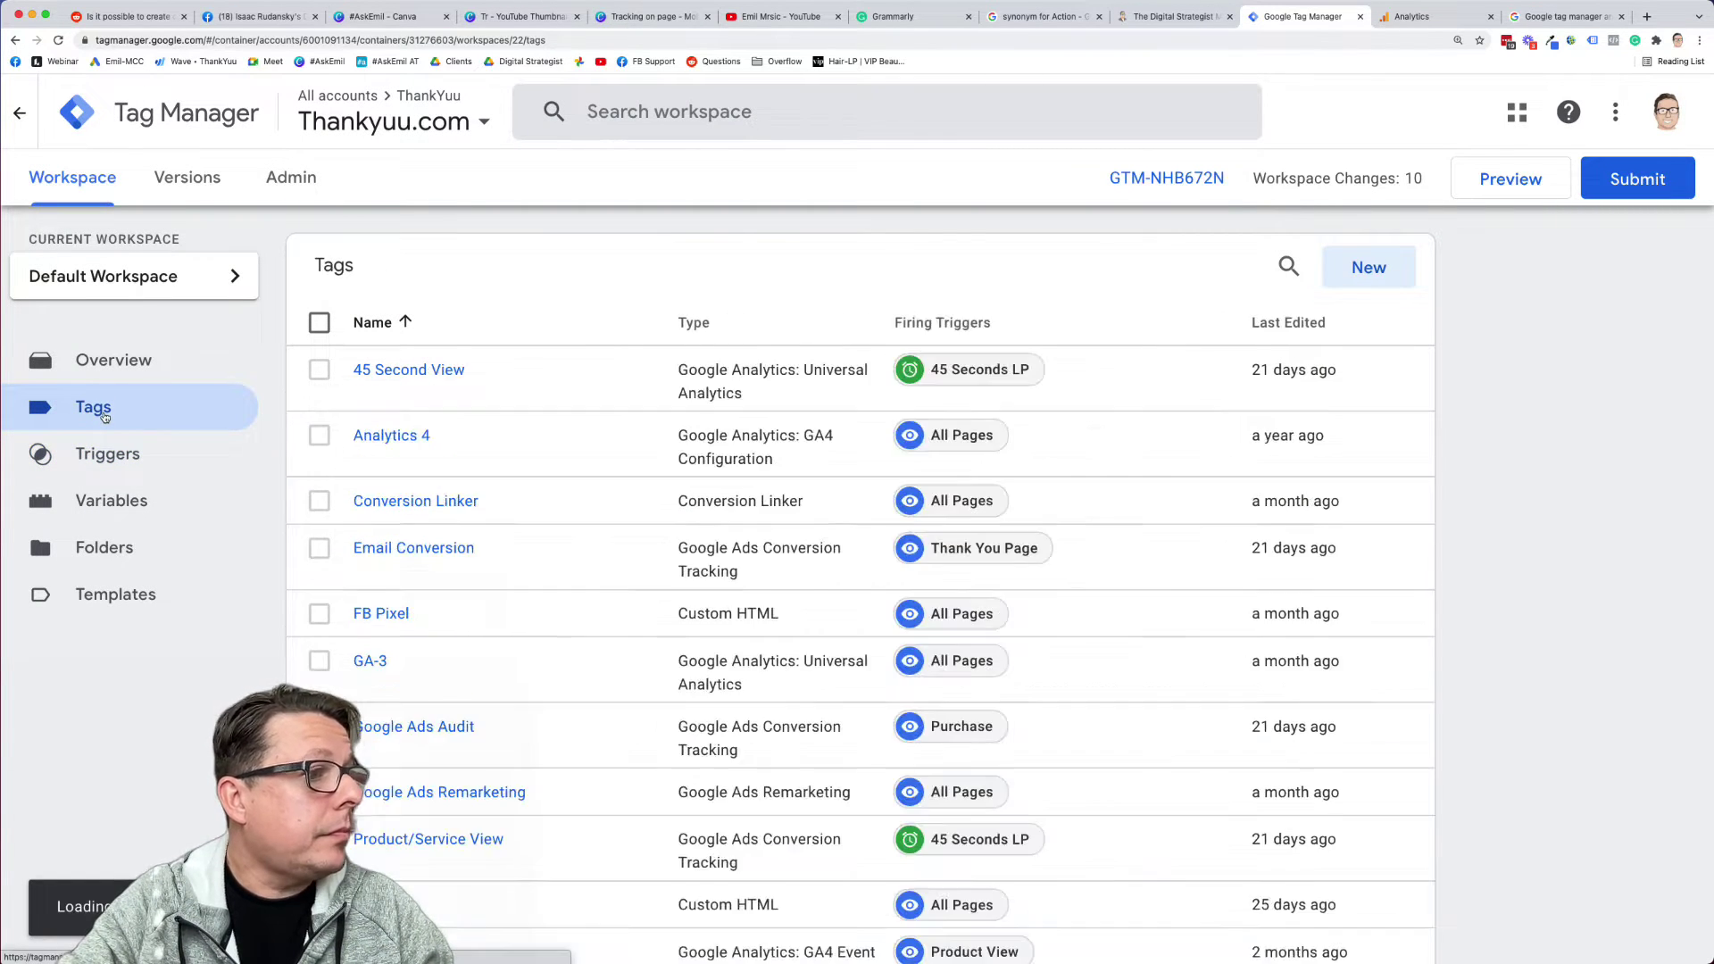
left_click(1409, 276)
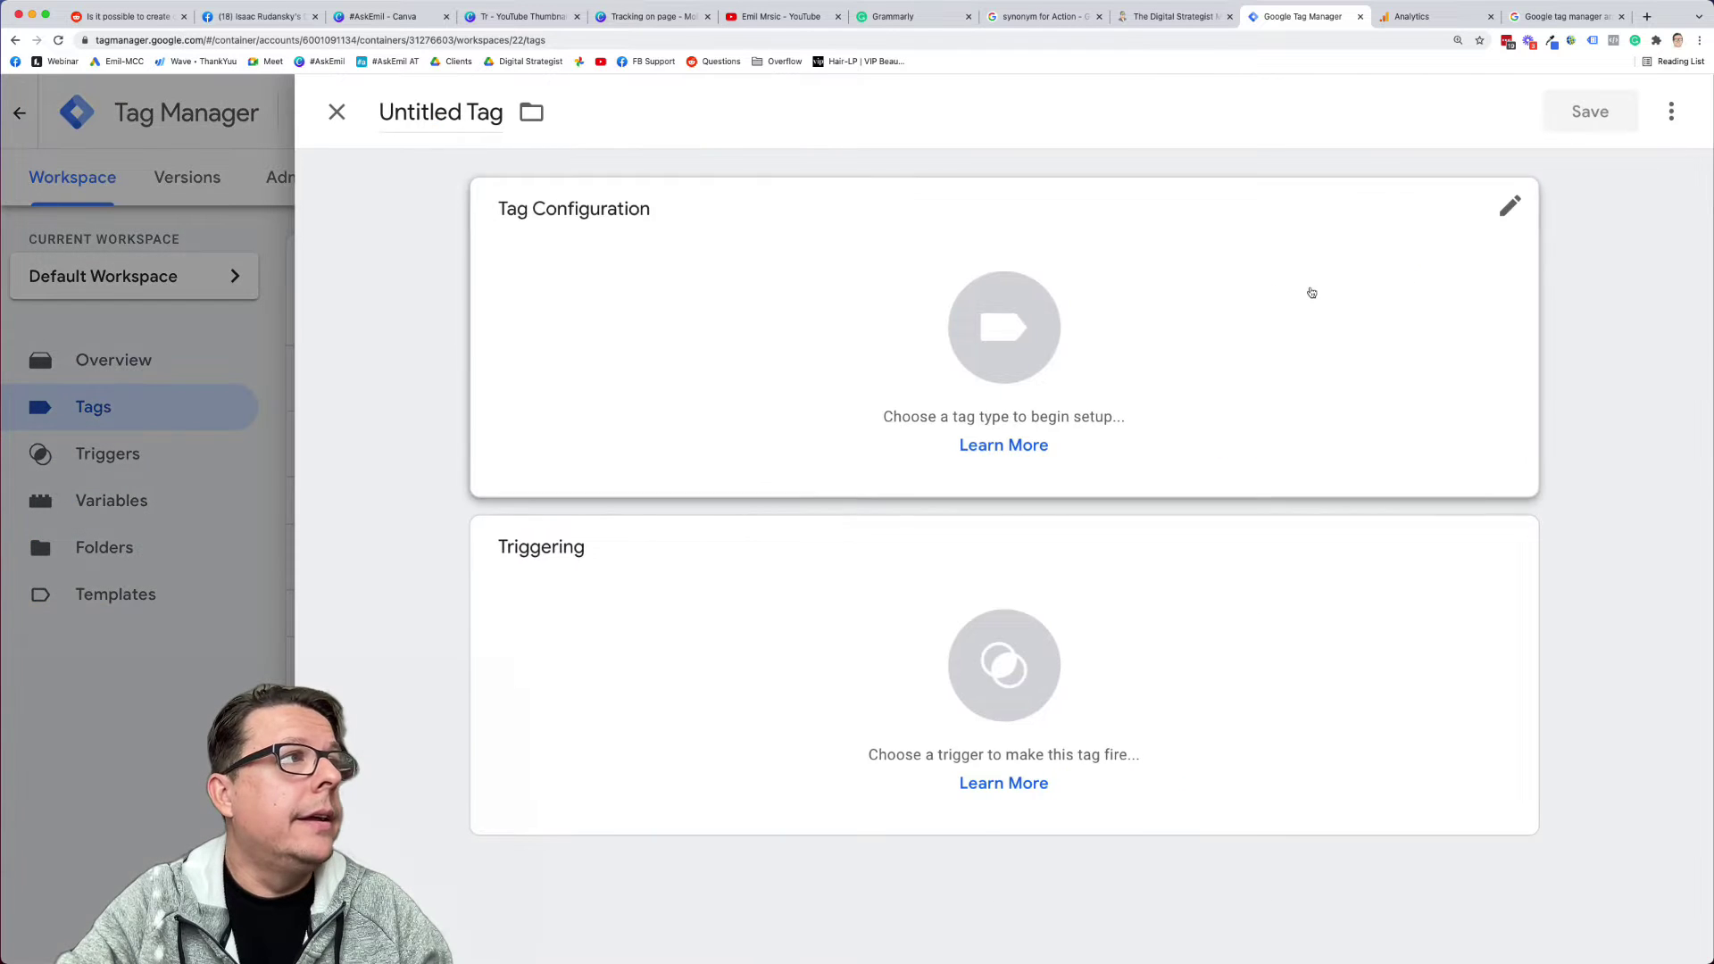
left_click(1406, 276)
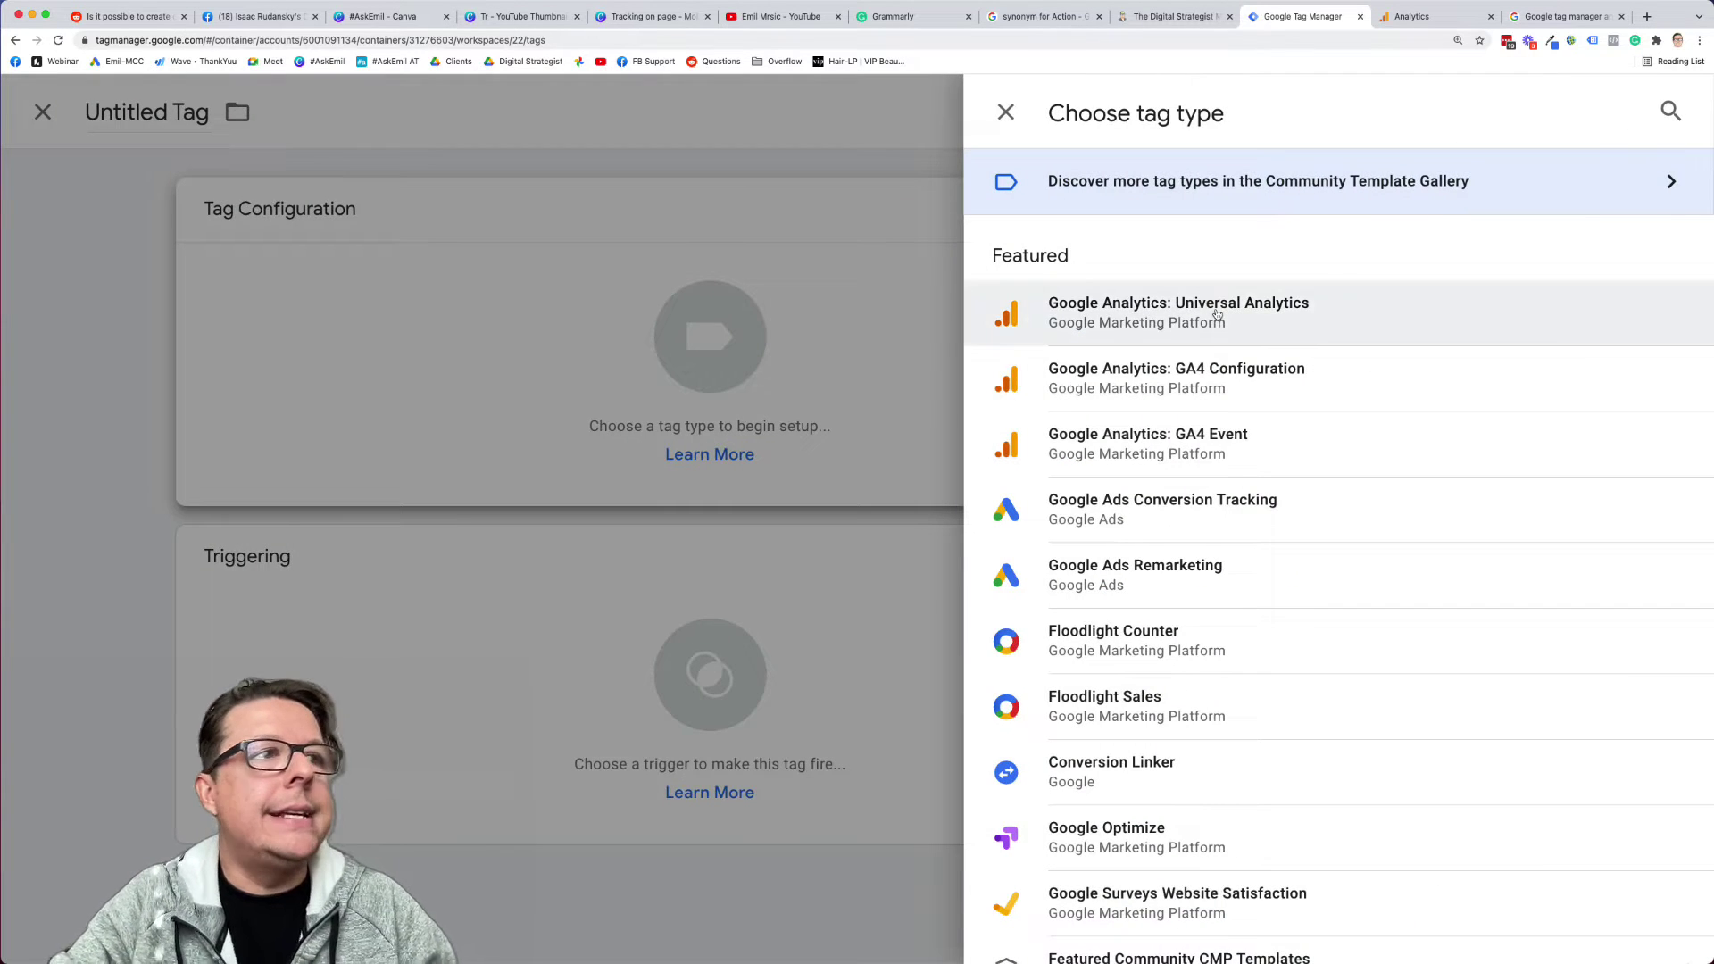
left_click(1343, 334)
left_click(679, 445)
left_click(700, 426)
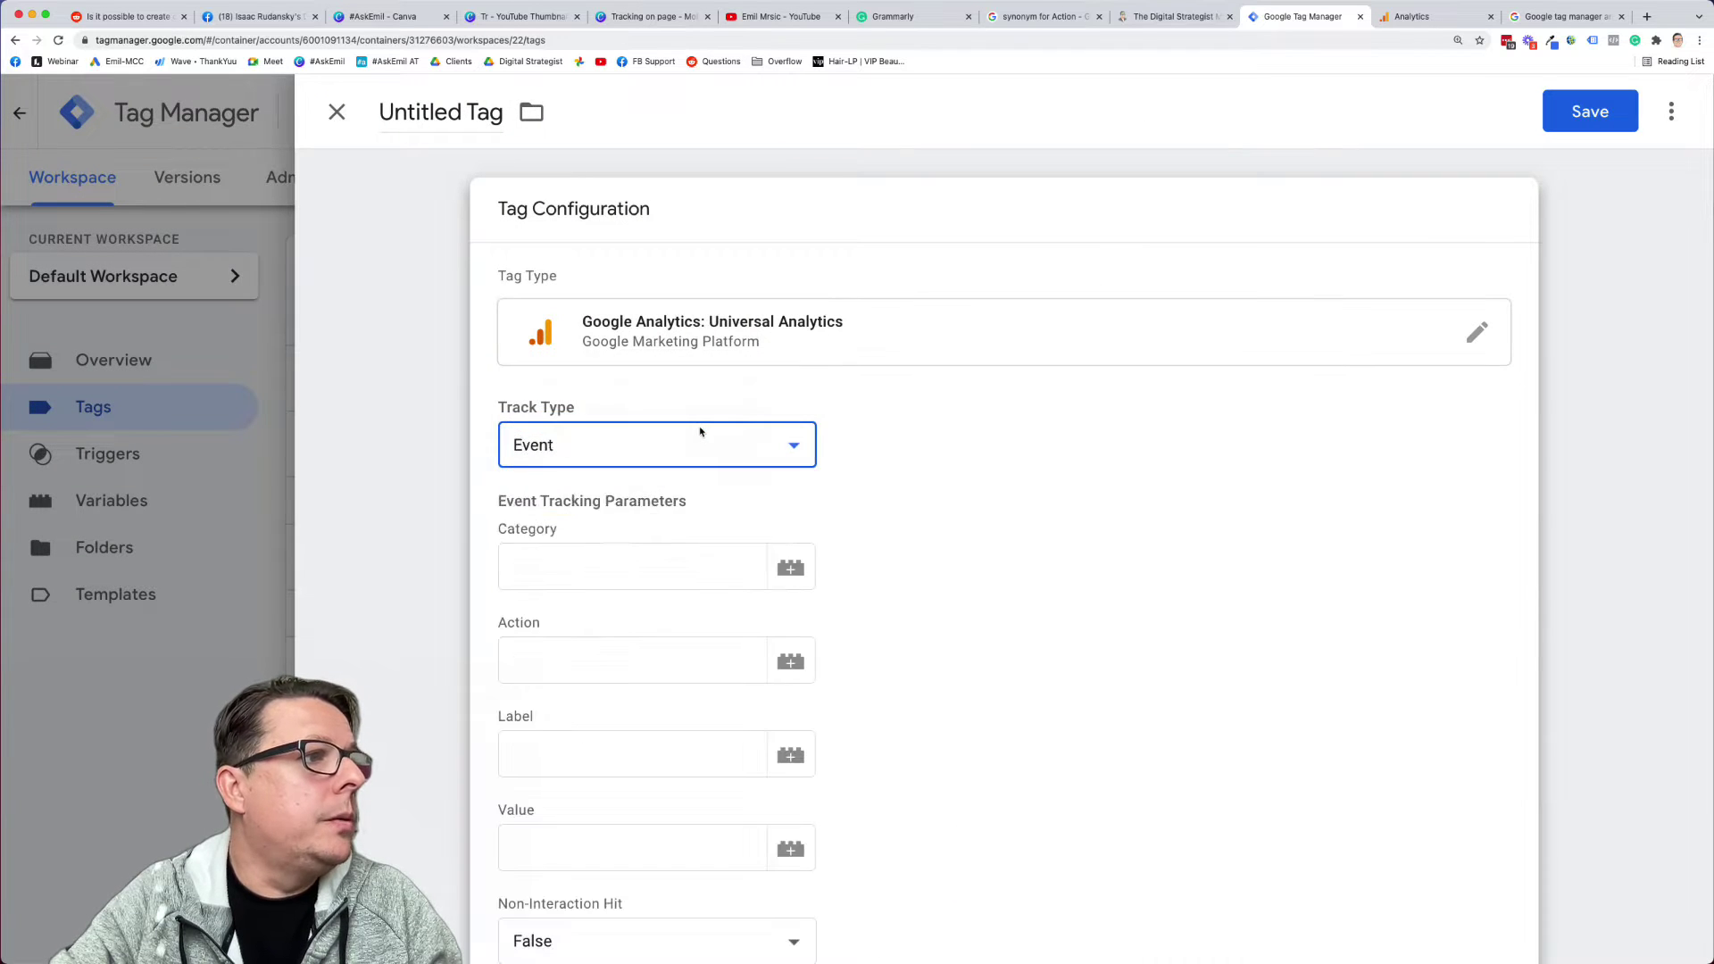
left_click(700, 433)
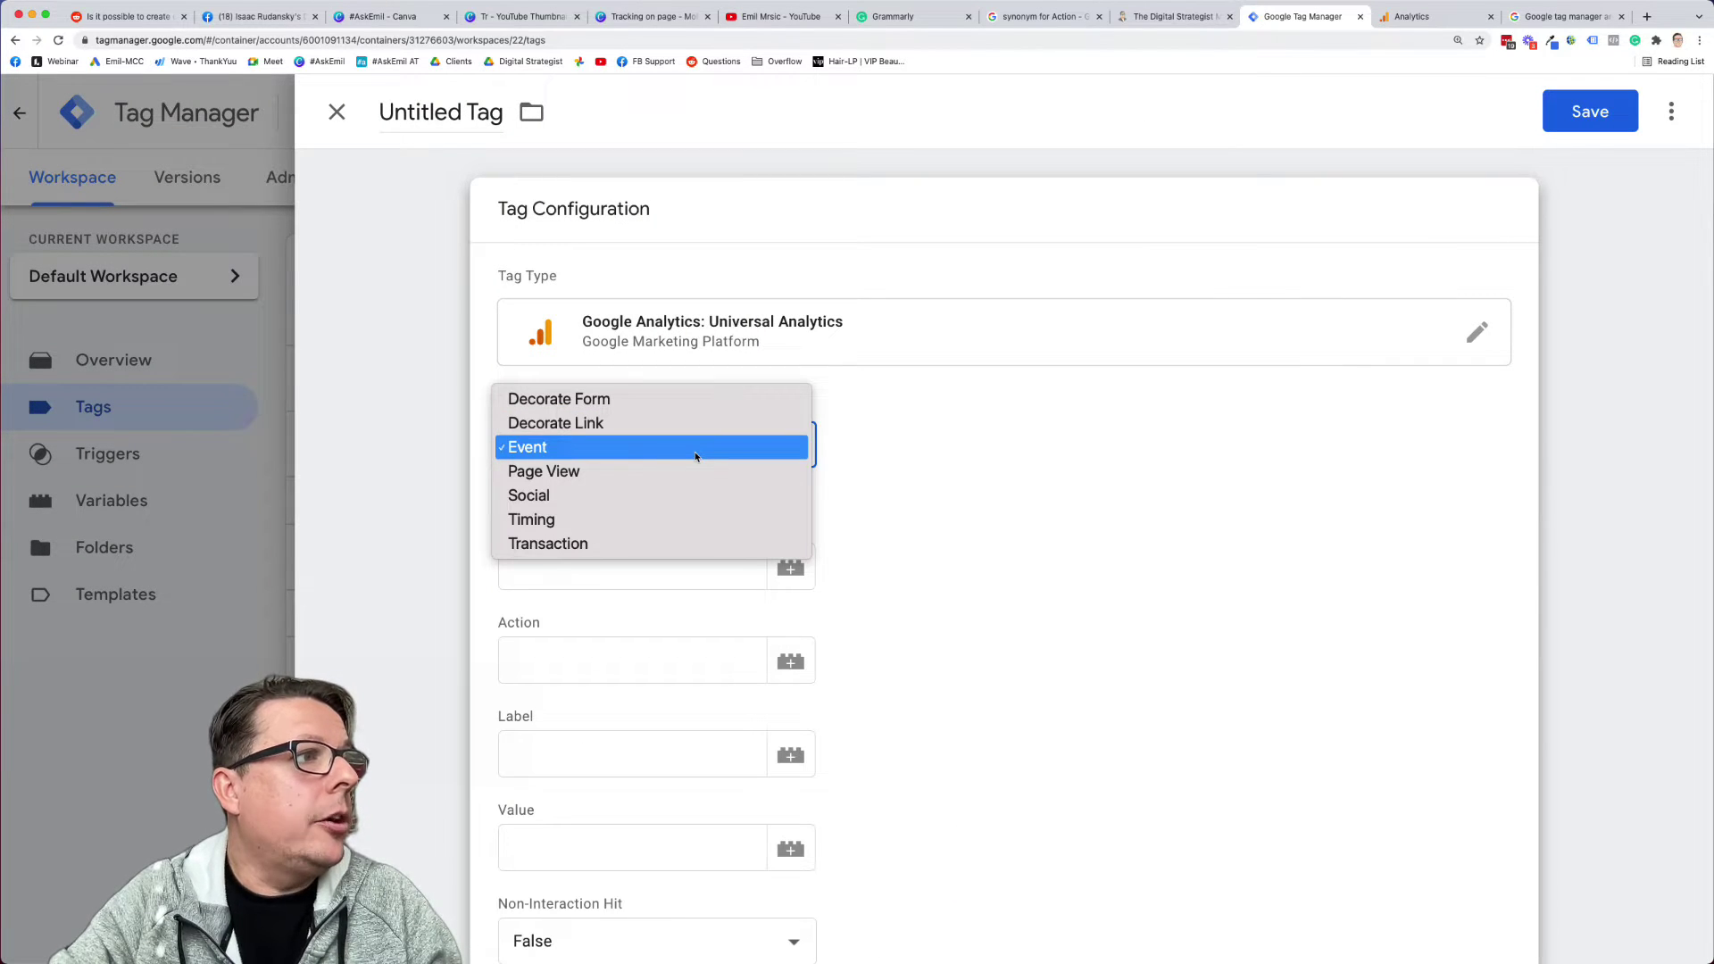
left_click(695, 456)
Enter "Perc. Viewed" as the tag's event category
left_click(695, 553)
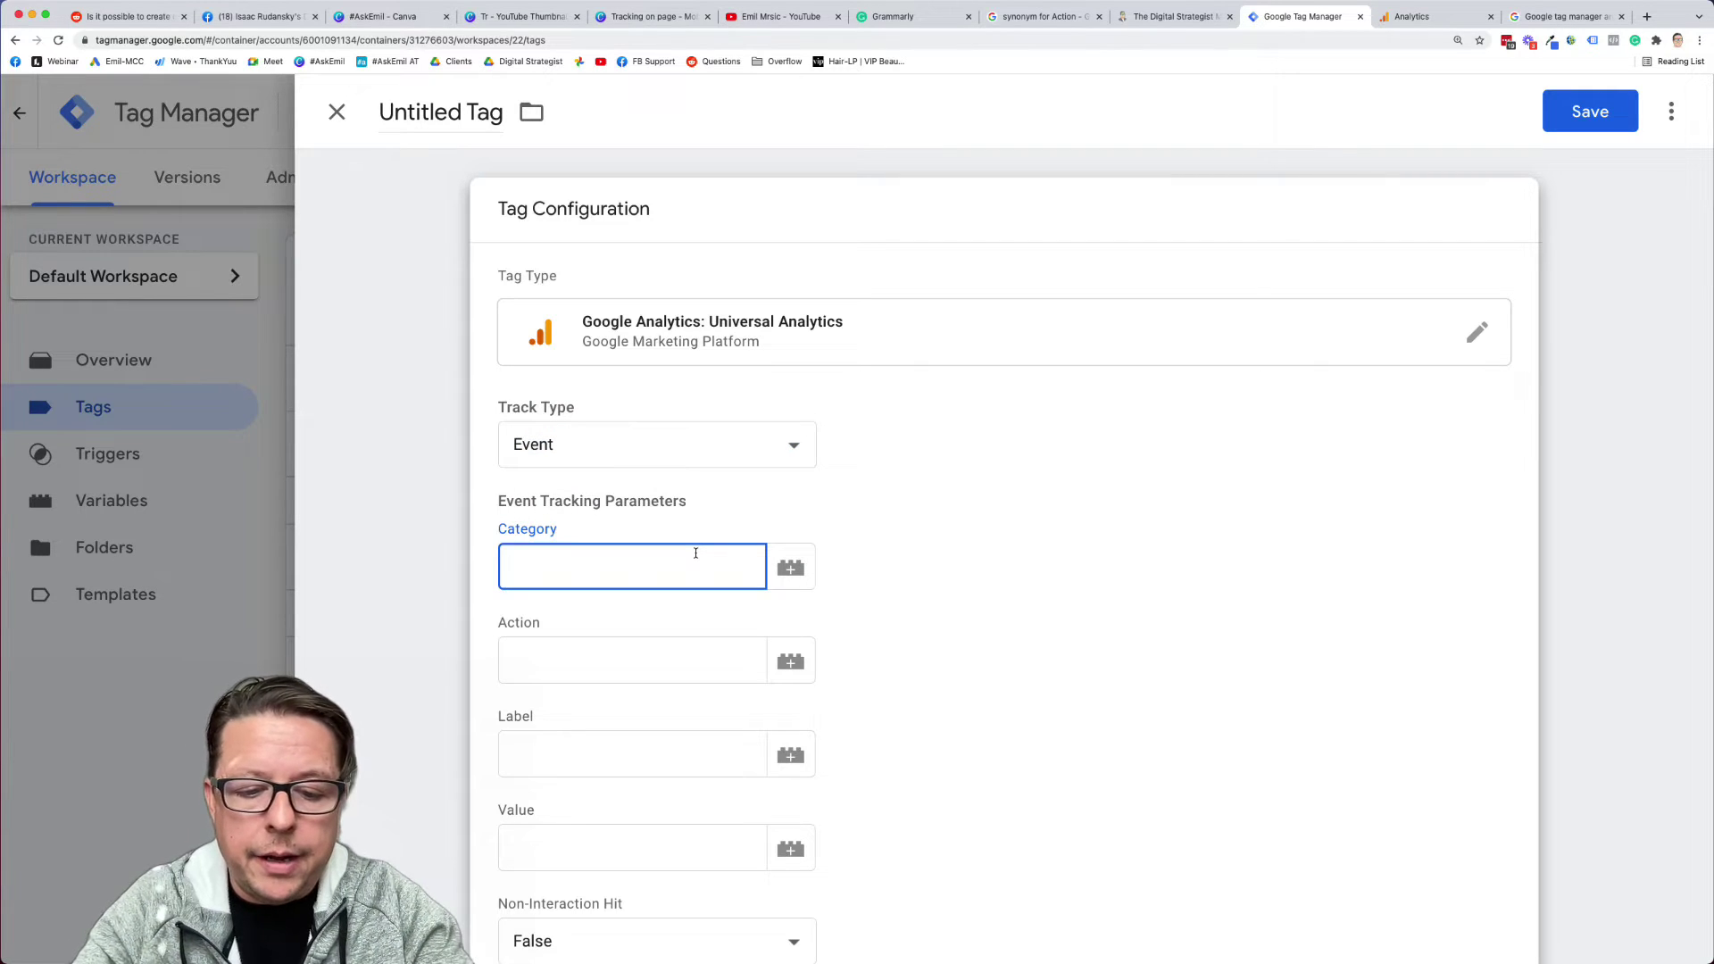
type("Perc.")
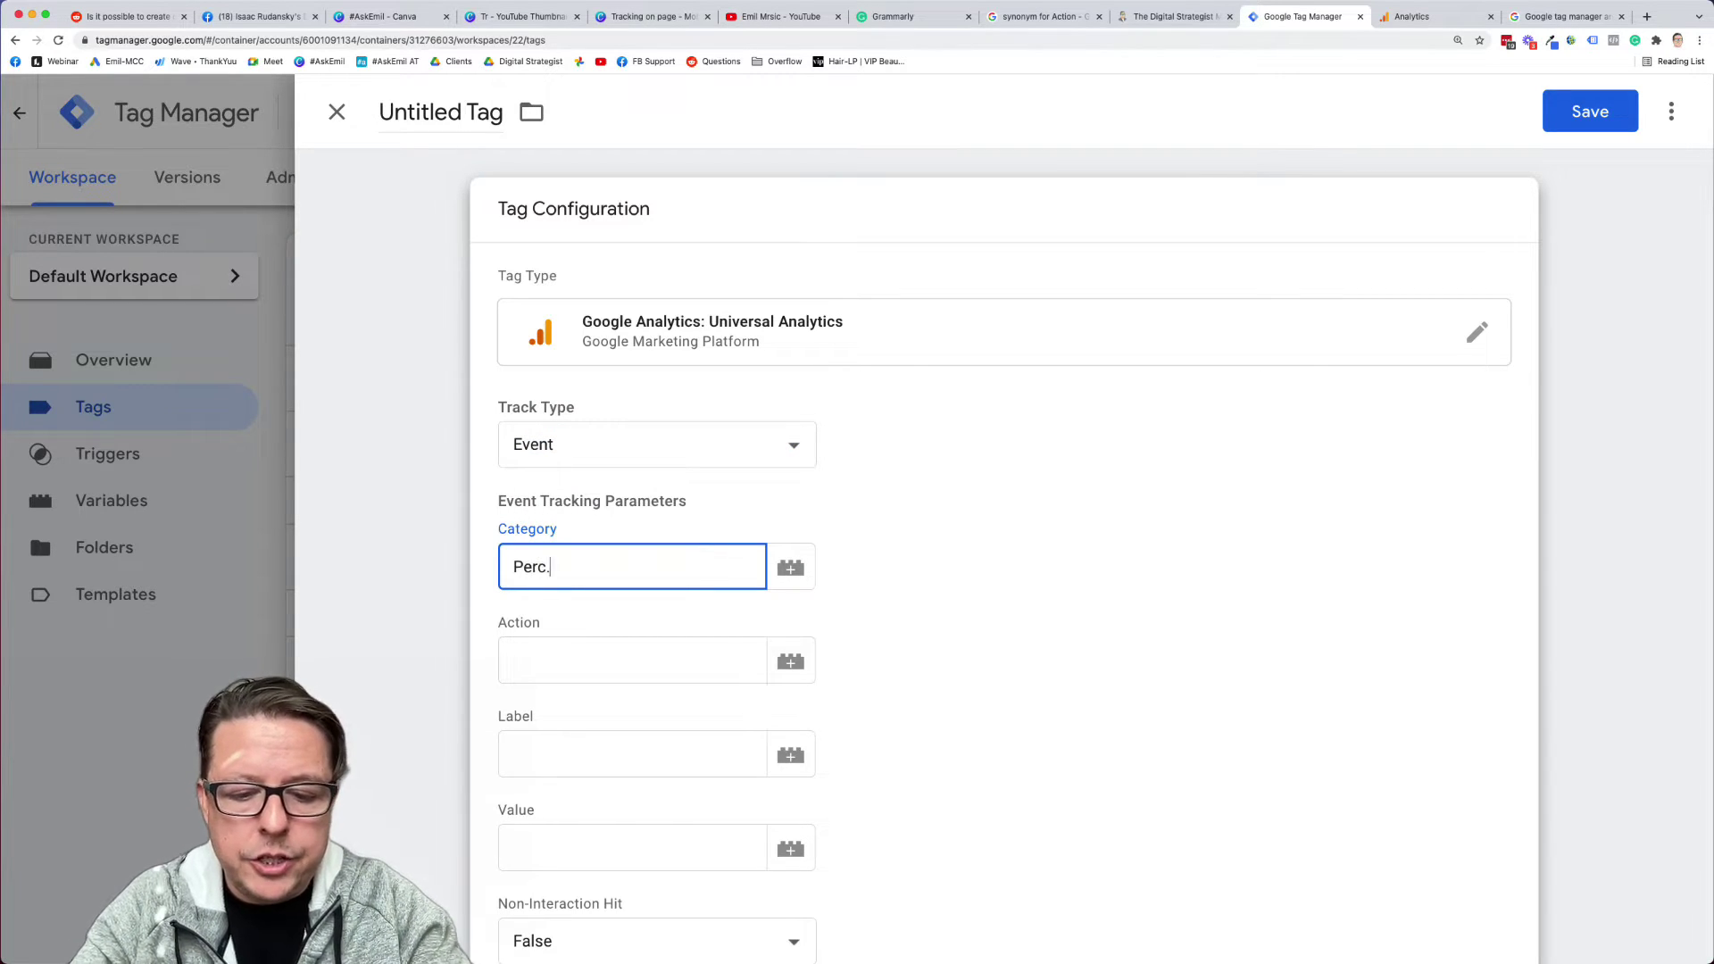
type(" Viewed")
left_click(607, 662)
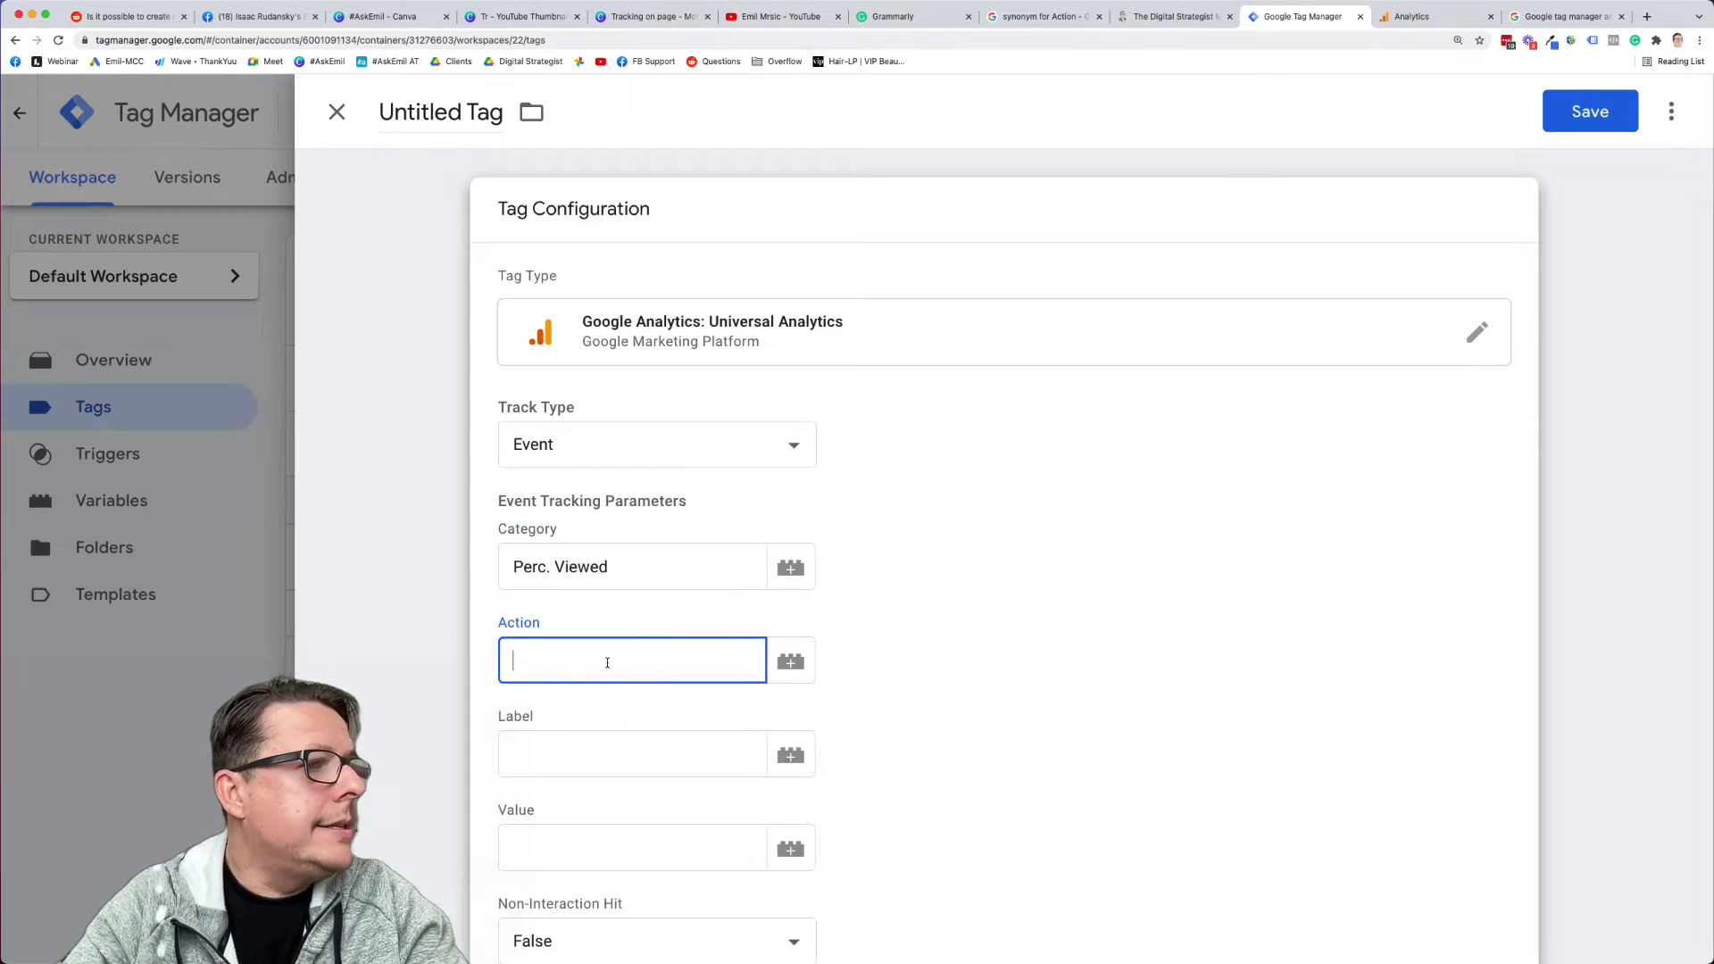
Set the event tracking parameters to category "X Element", action "Viewed" and label "Section"
triple_click(578, 569)
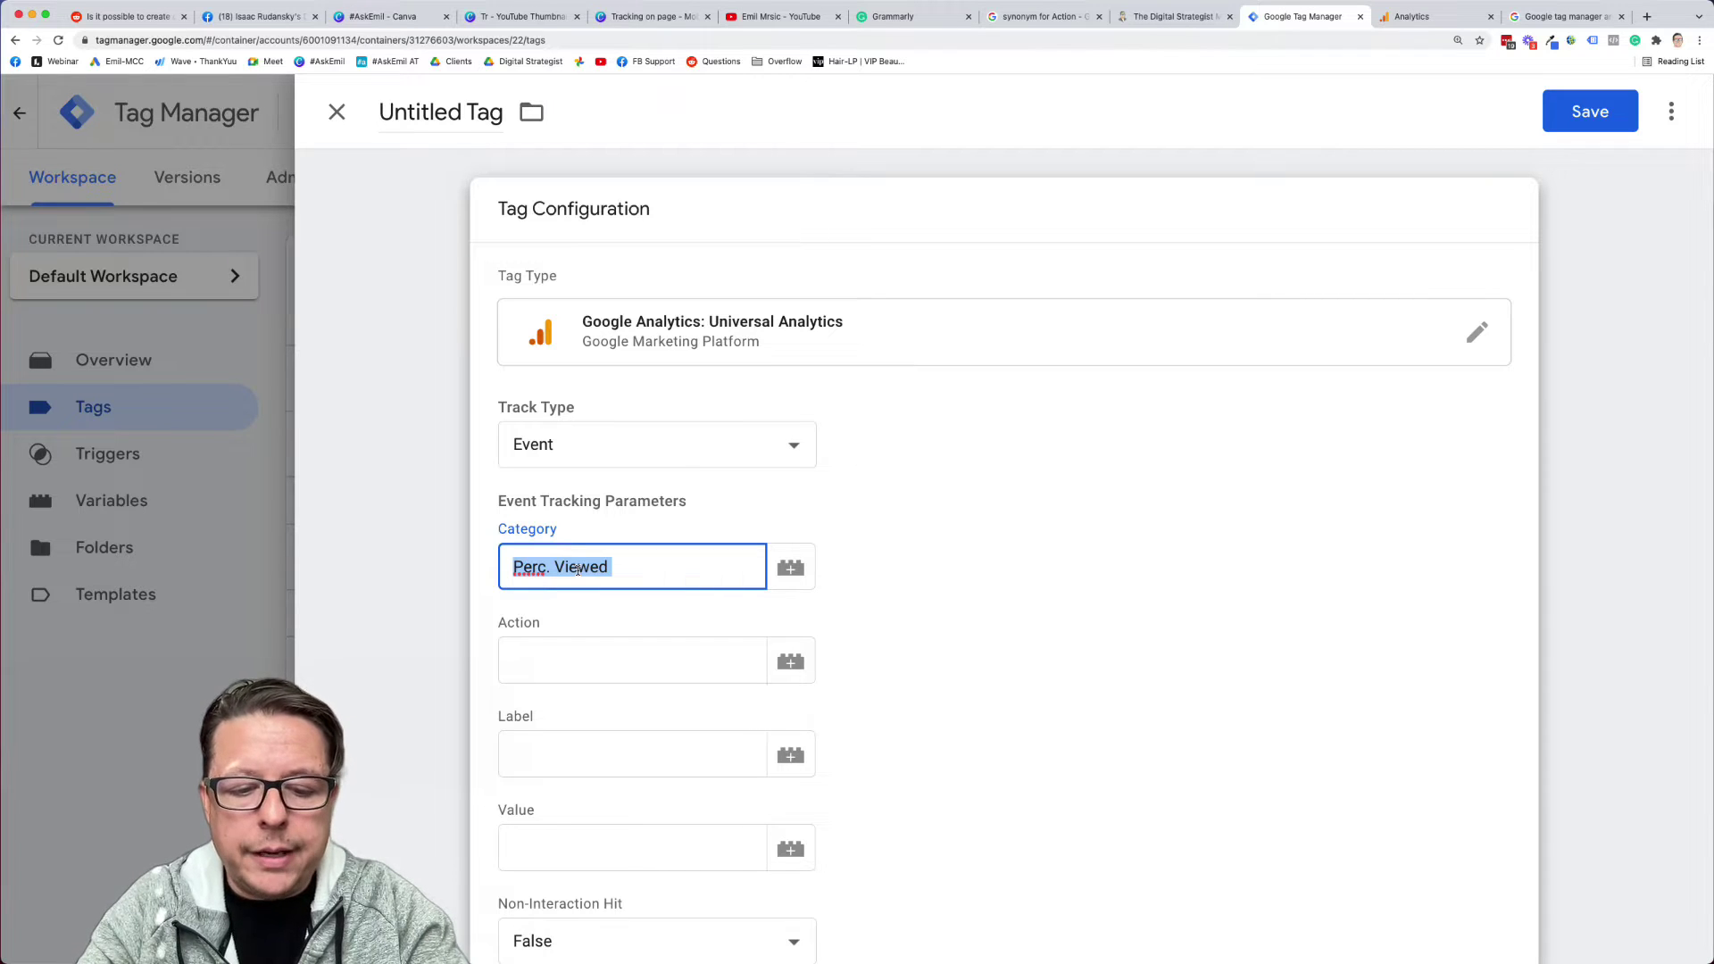
type("X Element")
left_click(574, 674)
type("Viewed")
scroll(585, 738, "down", 1)
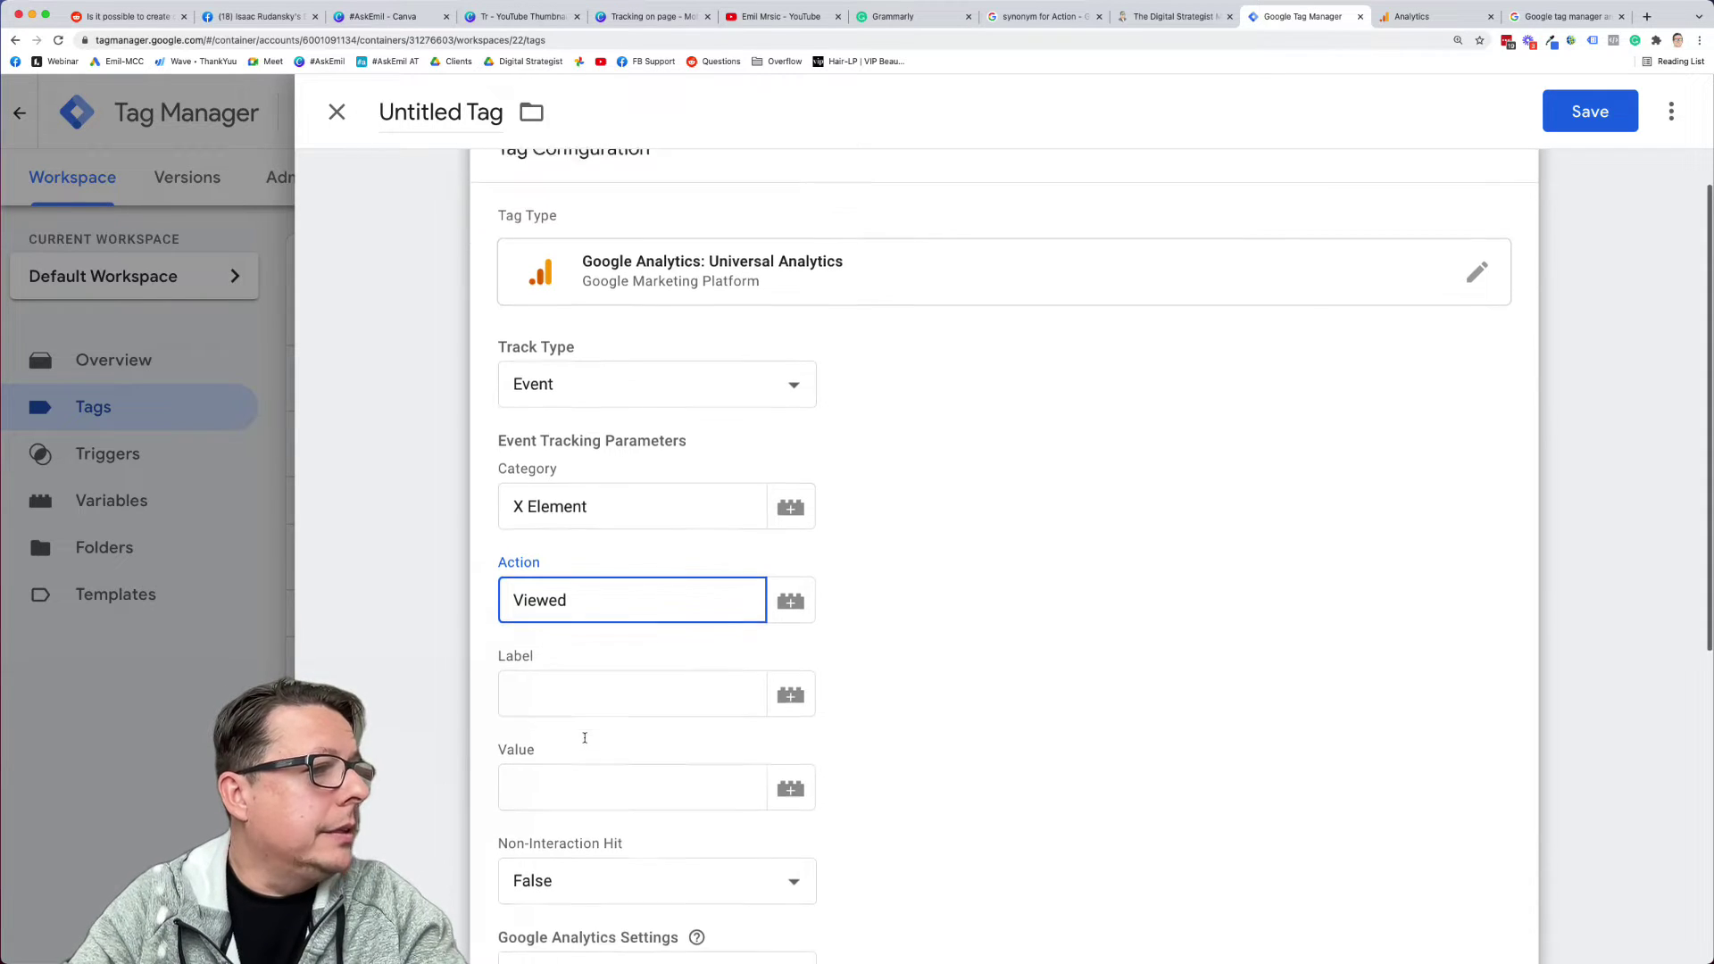
left_click(623, 684)
type("Section")
Assign the existing Universal Analytics ID variable as the tag's Google Analytics settings
scroll(636, 775, "down", 5)
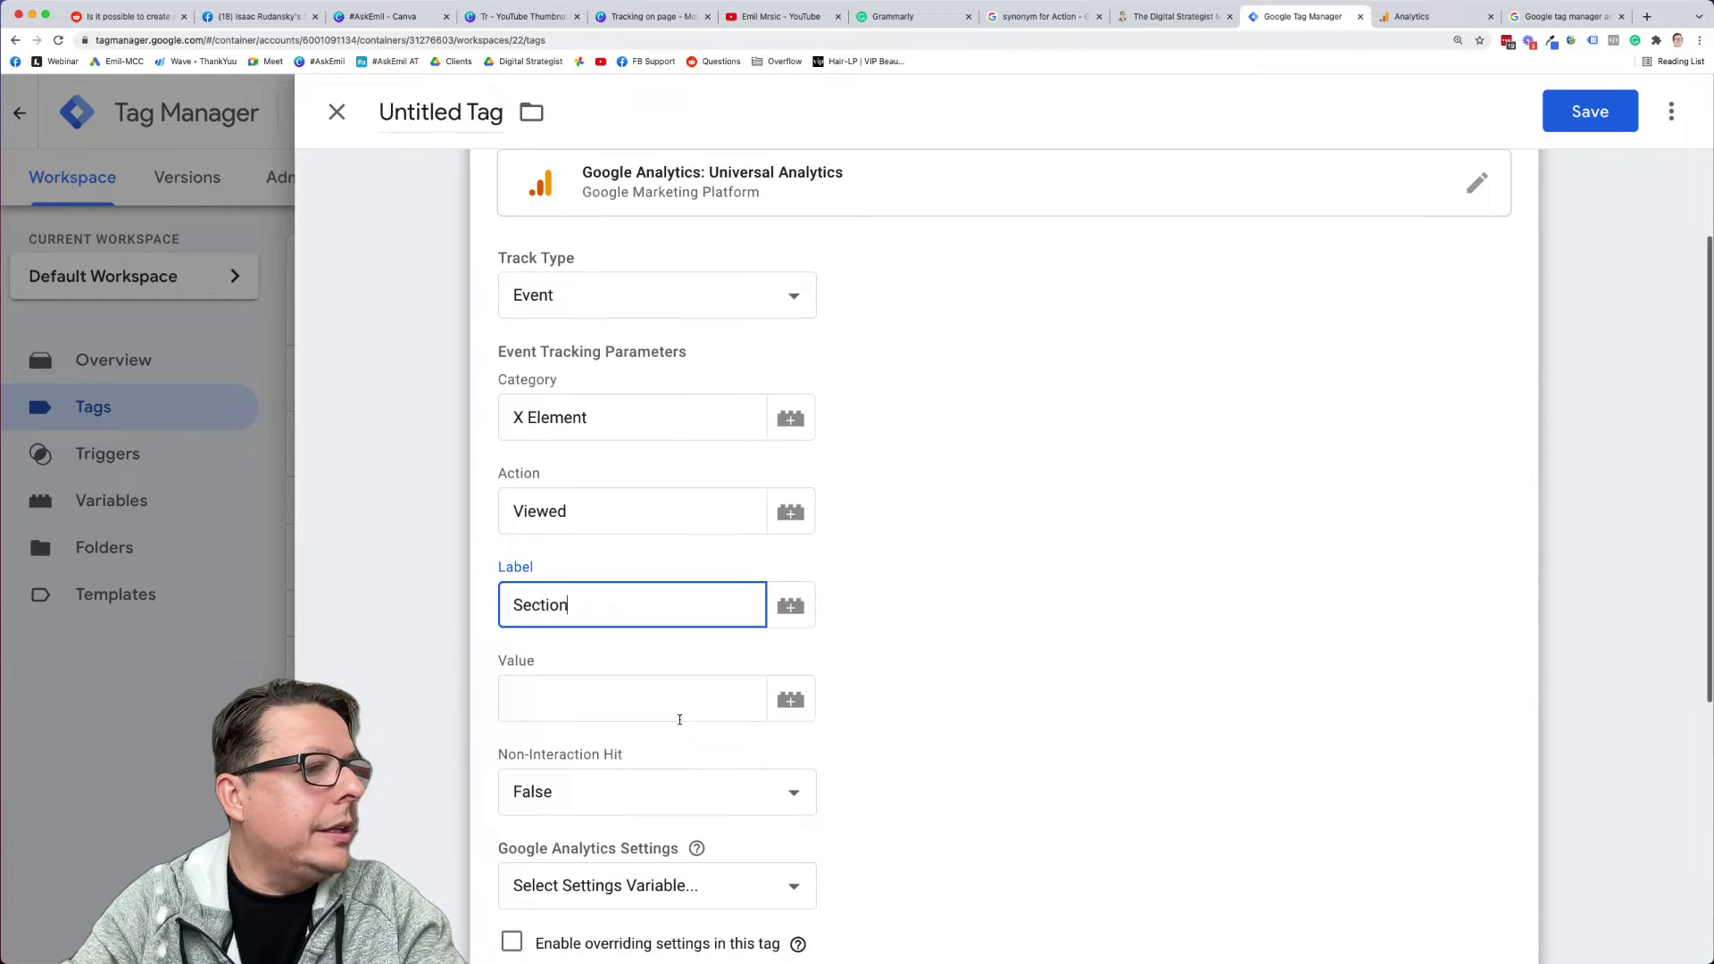
left_click(684, 587)
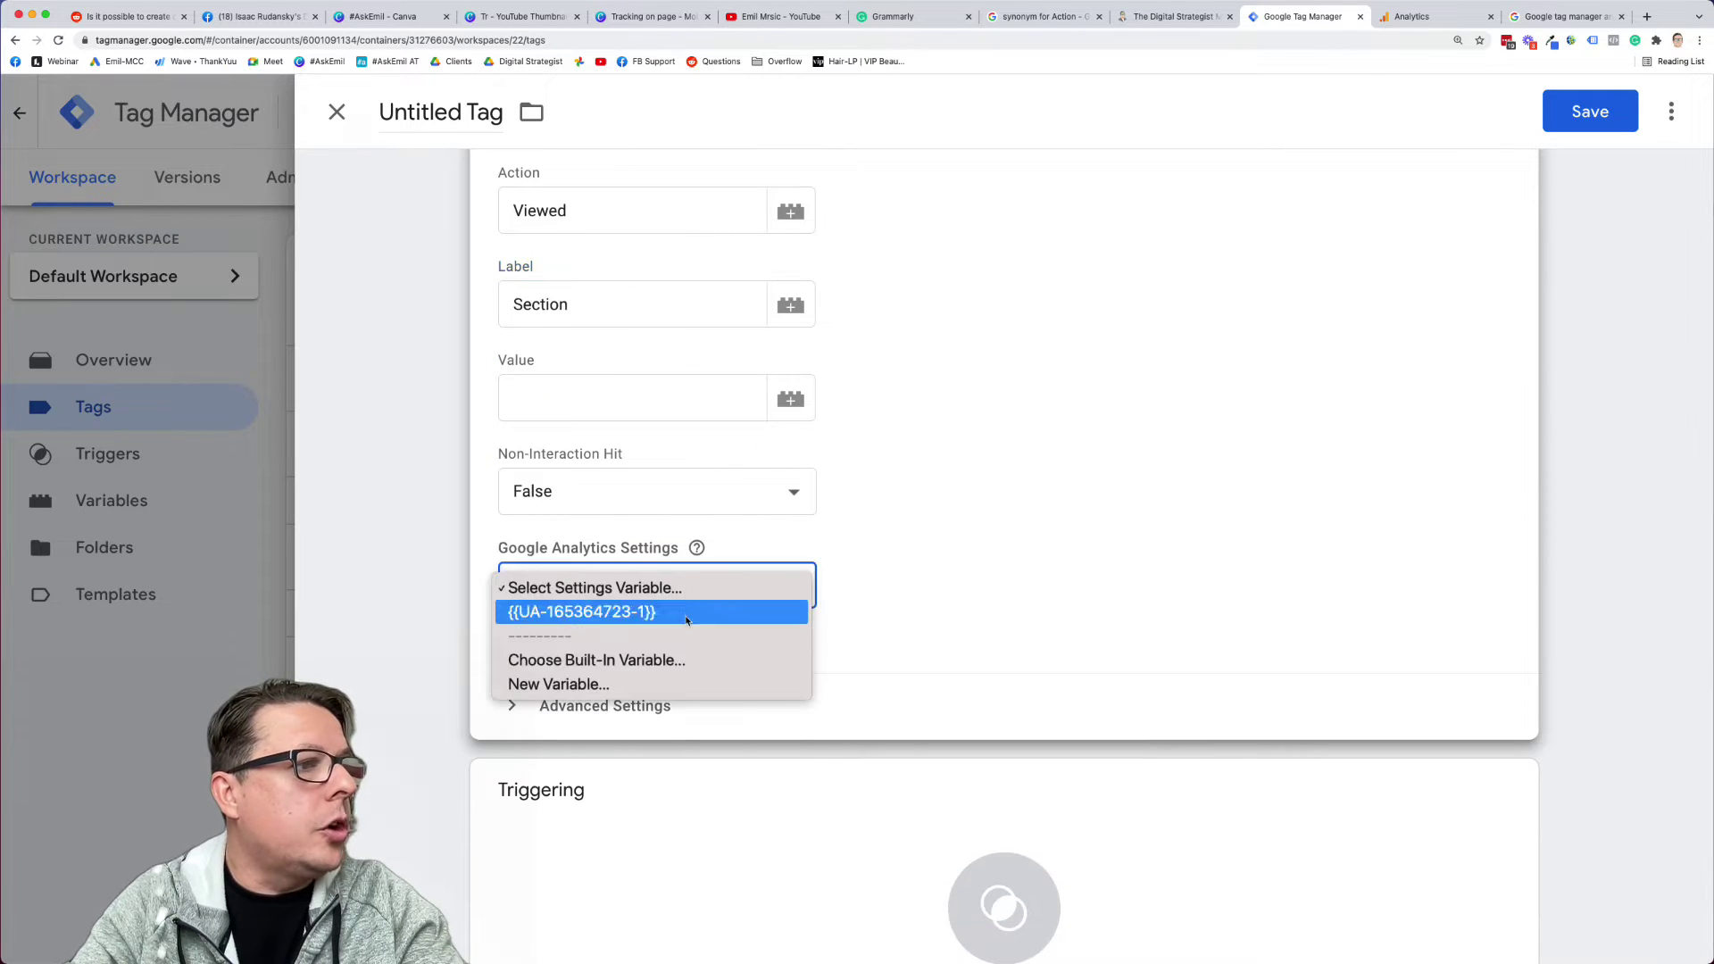
left_click(688, 613)
Add the Career-Momentum element visibility trigger as the tag's firing trigger
scroll(723, 677, "down", 2)
left_click(725, 696)
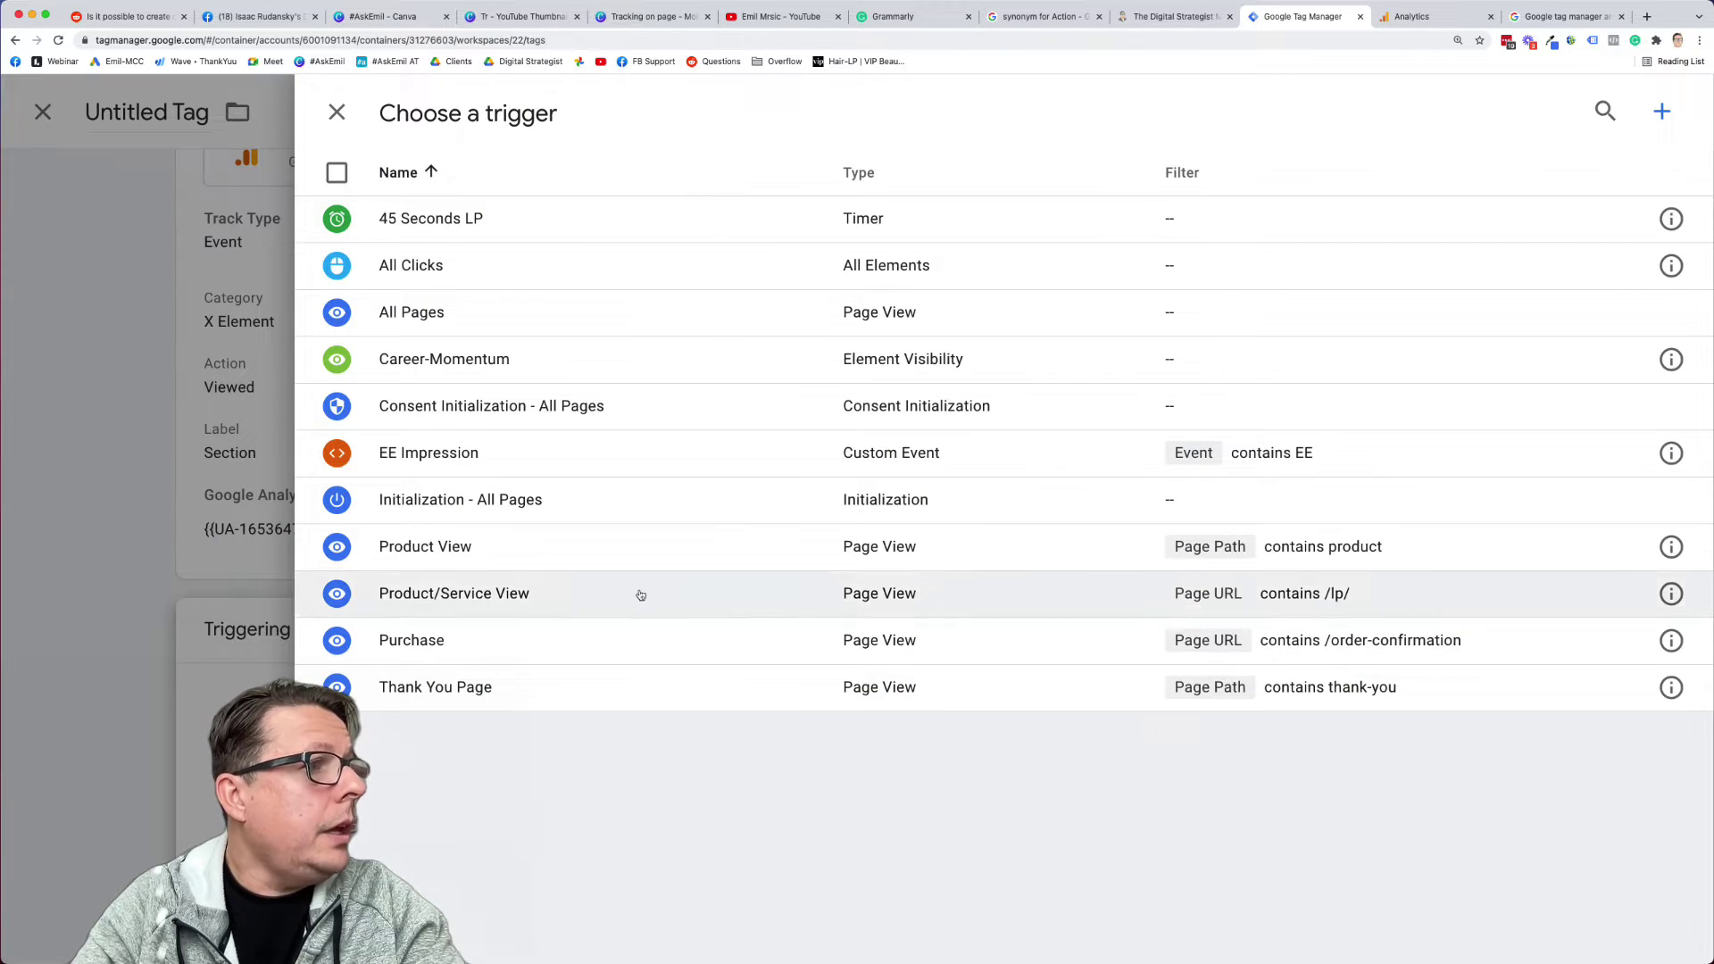
left_click(654, 372)
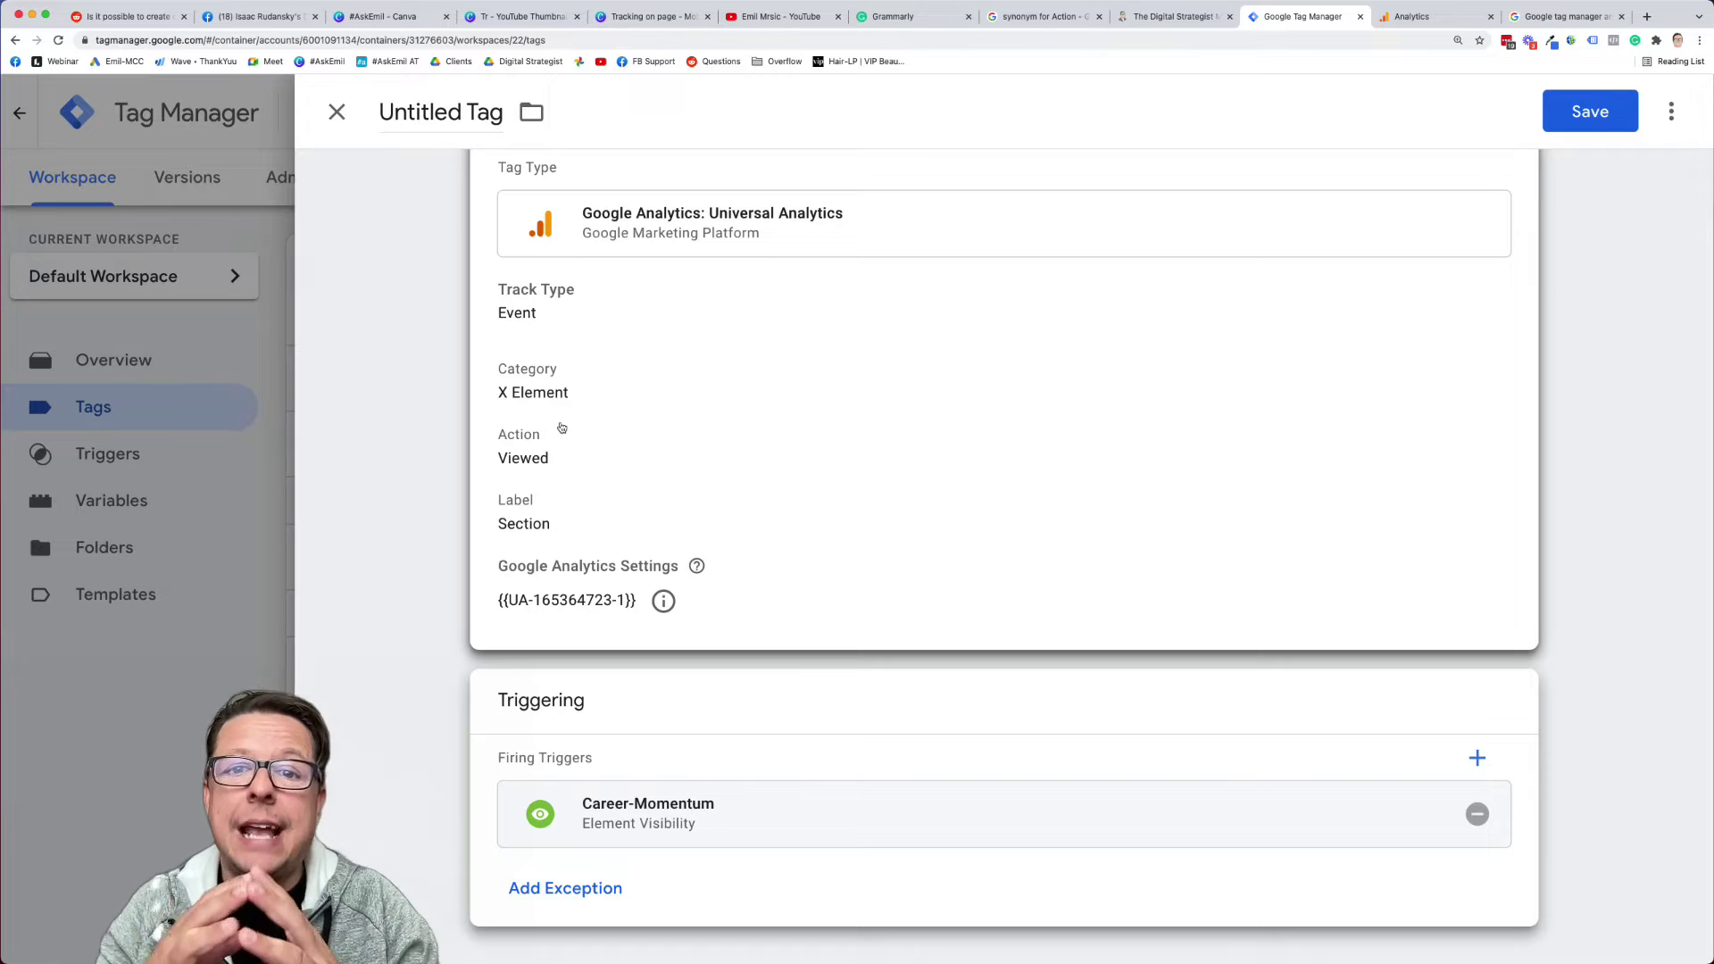
Close the untitled tag, discarding its unsaved changes, and return to the list of tags
left_click(340, 110)
left_click(1132, 375)
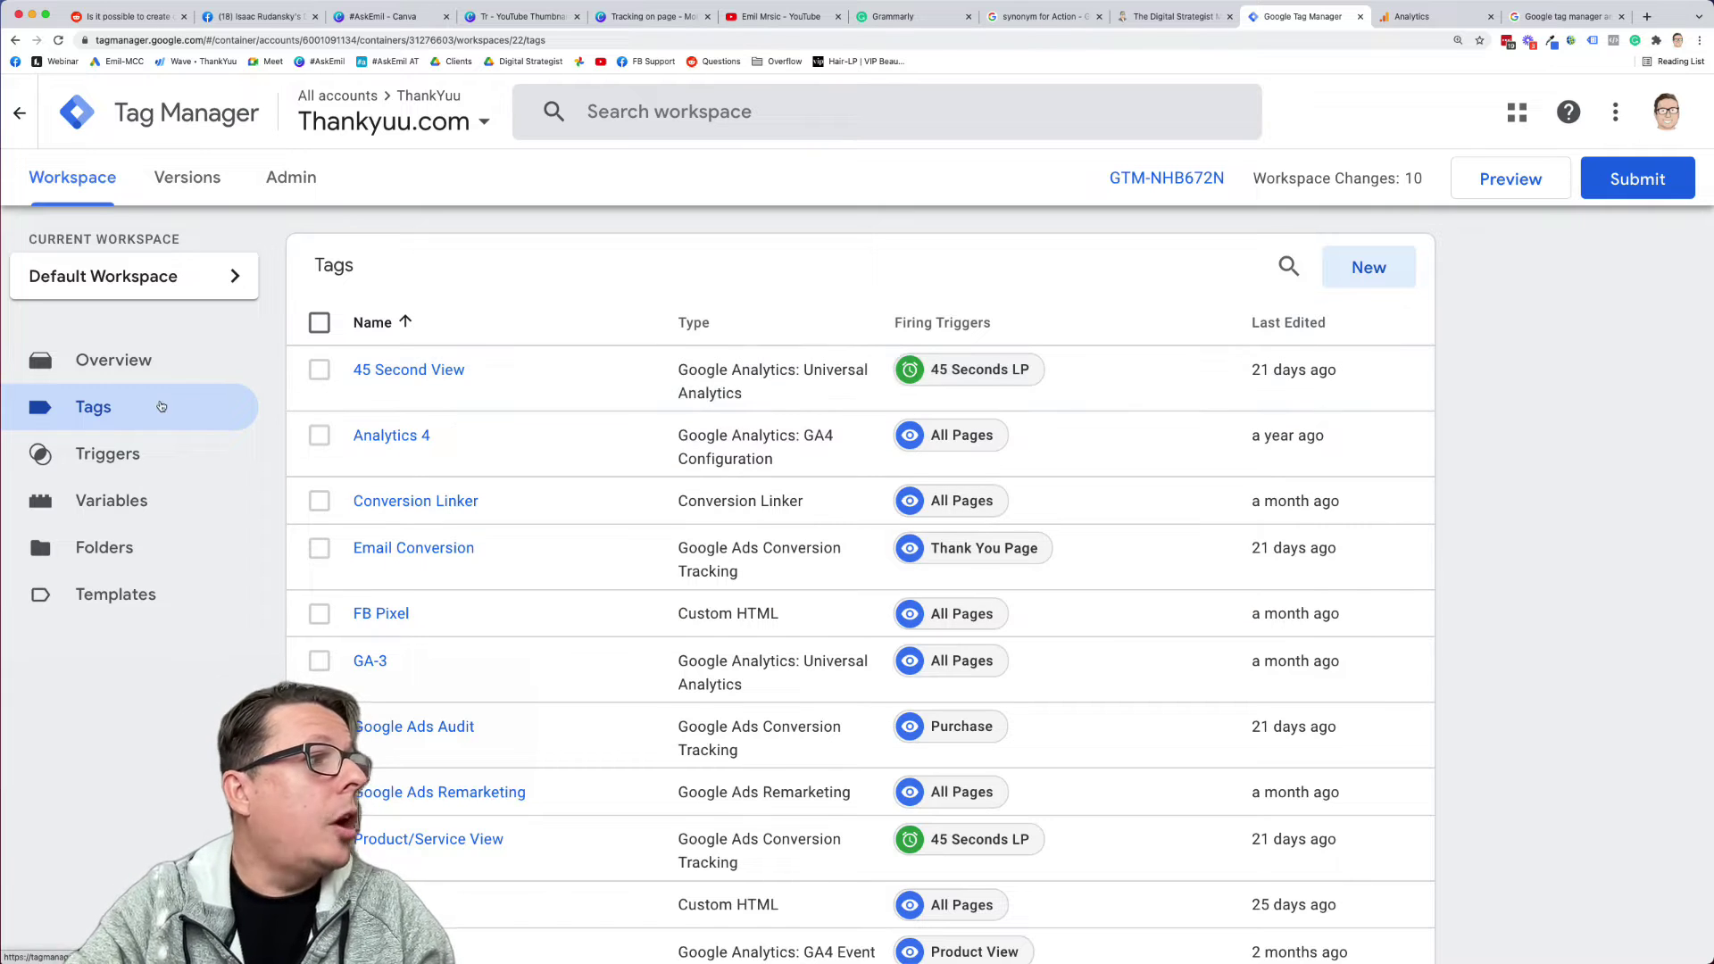
scroll(411, 469, "down", 1)
scroll(411, 468, "up", 1)
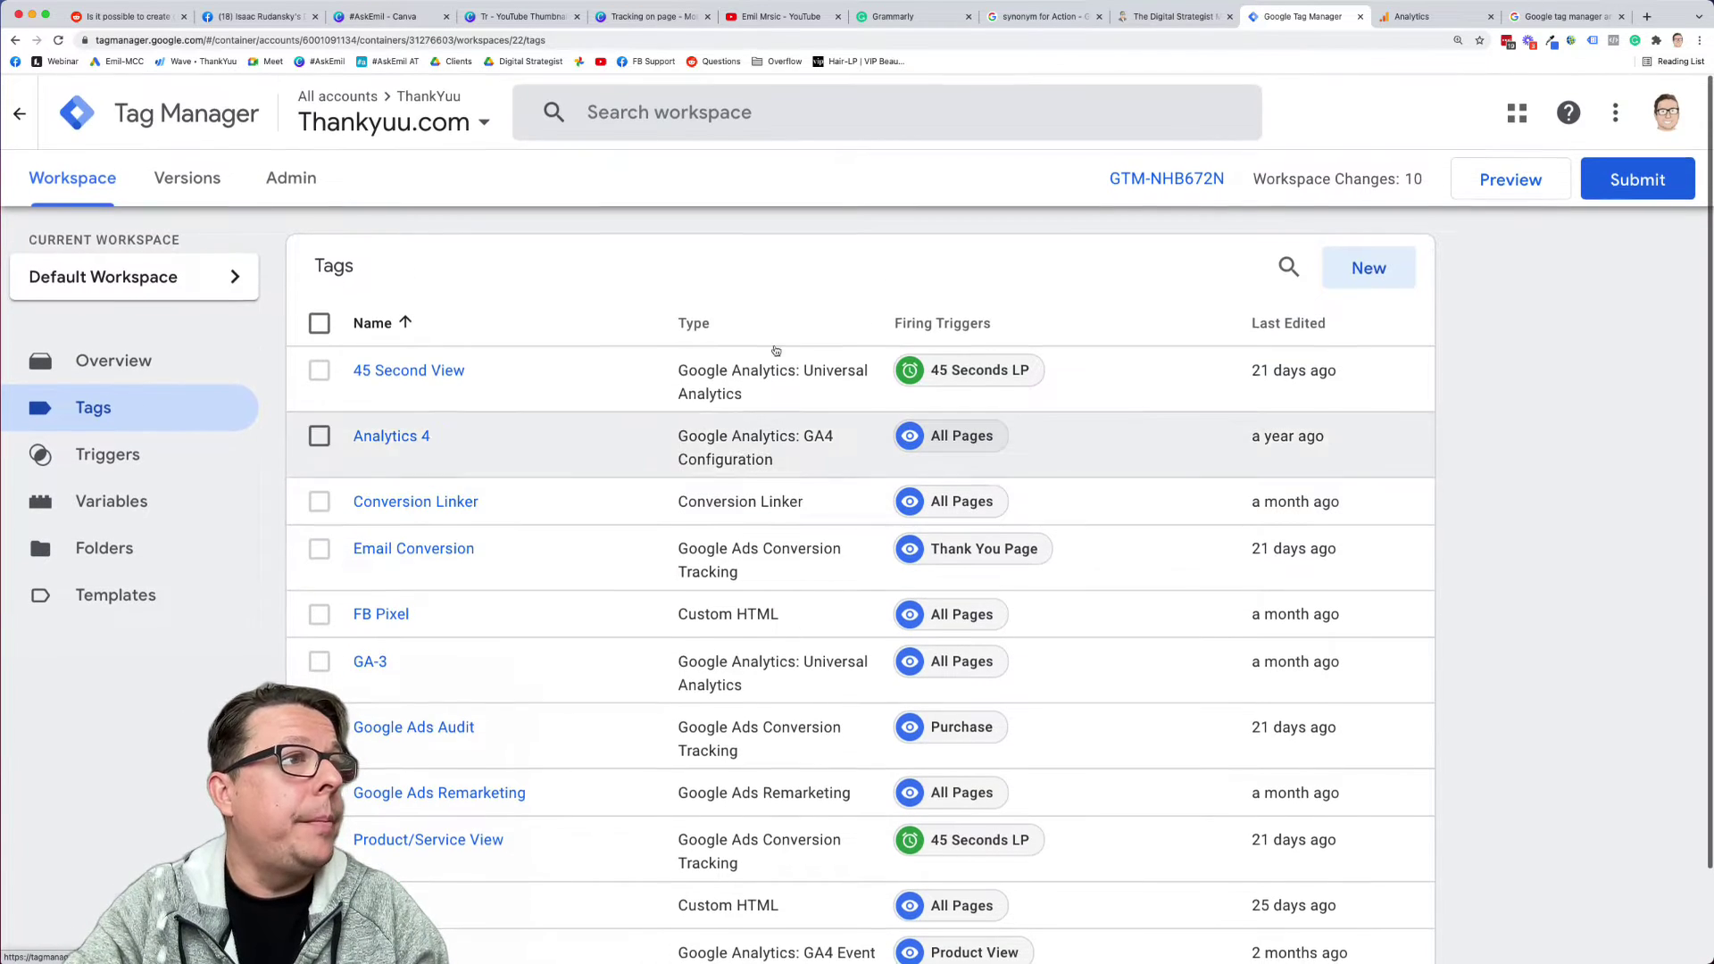
Open the 45 Second View tag and examine its event configuration and the settings of its 45 Seconds LP timer trigger
left_click(461, 373)
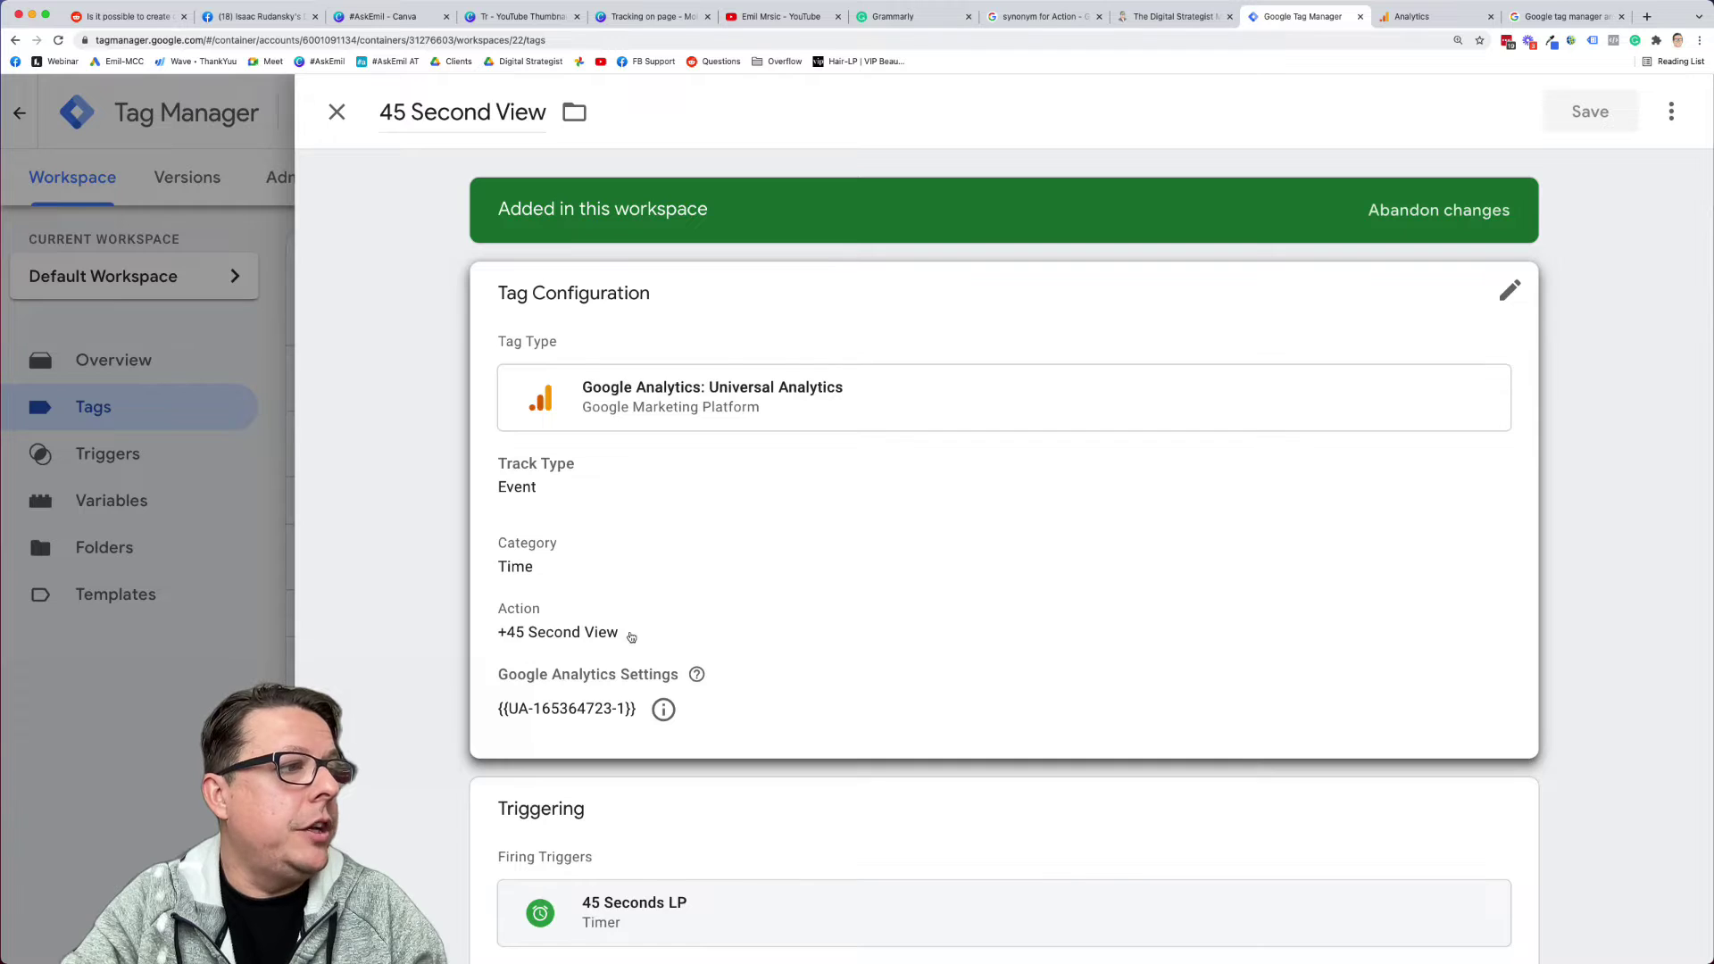
scroll(631, 636, "down", 1)
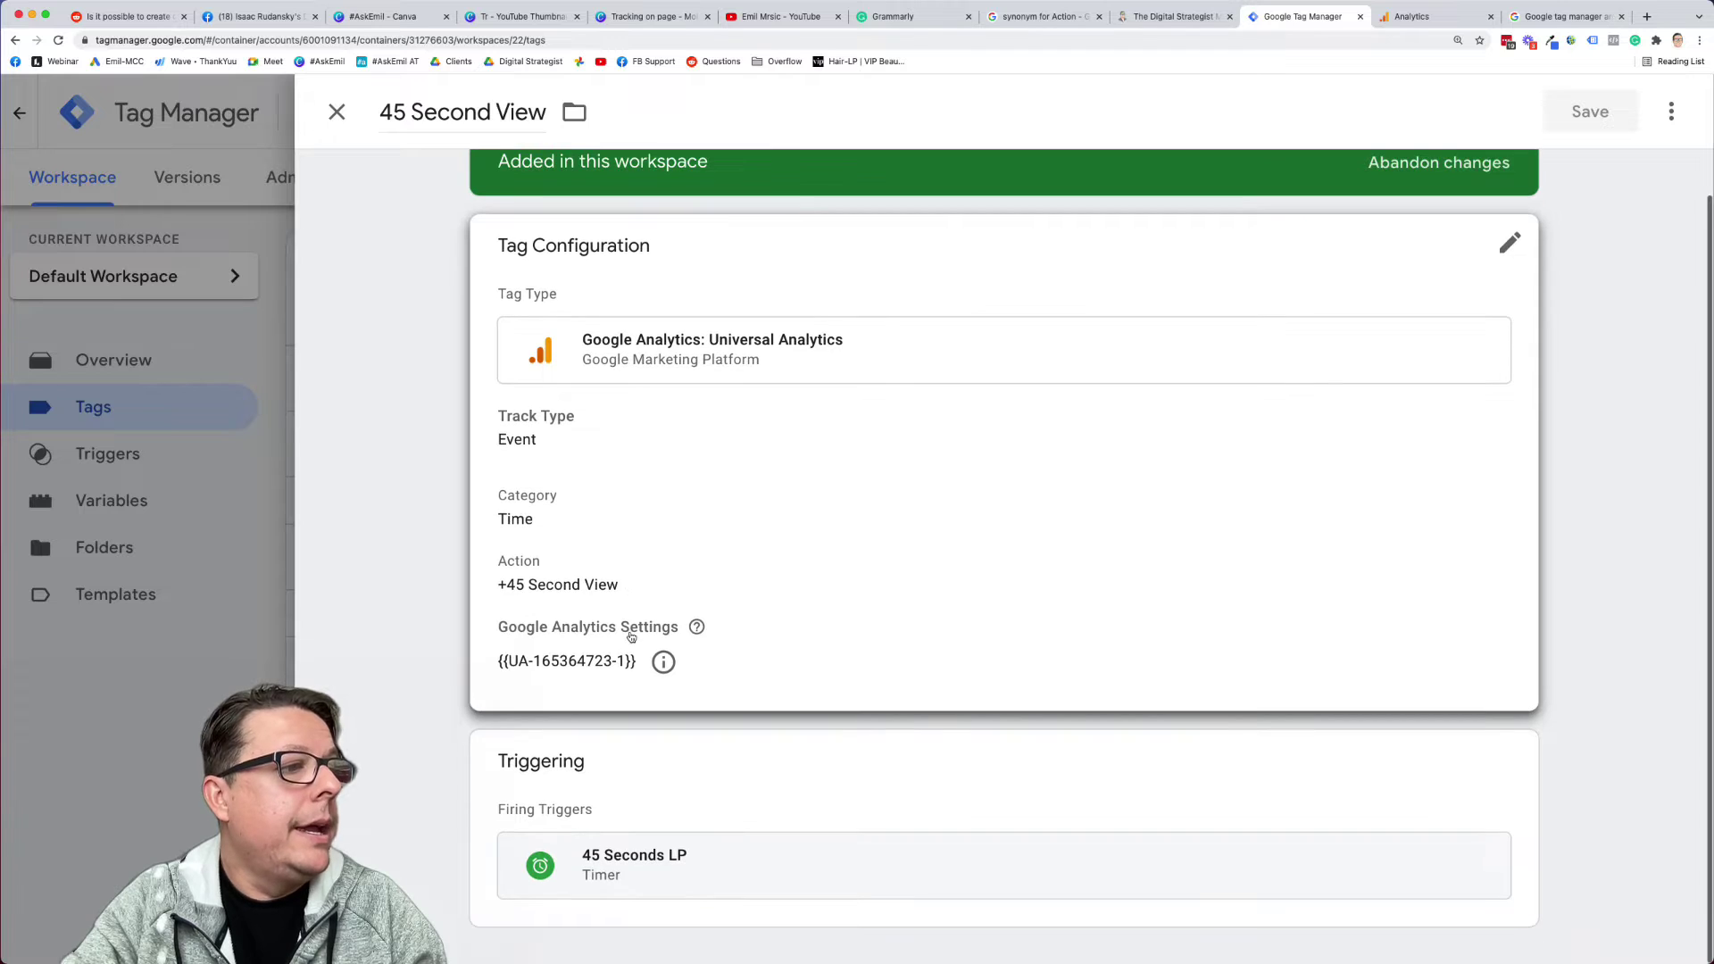
left_click(714, 852)
scroll(833, 456, "down", 2)
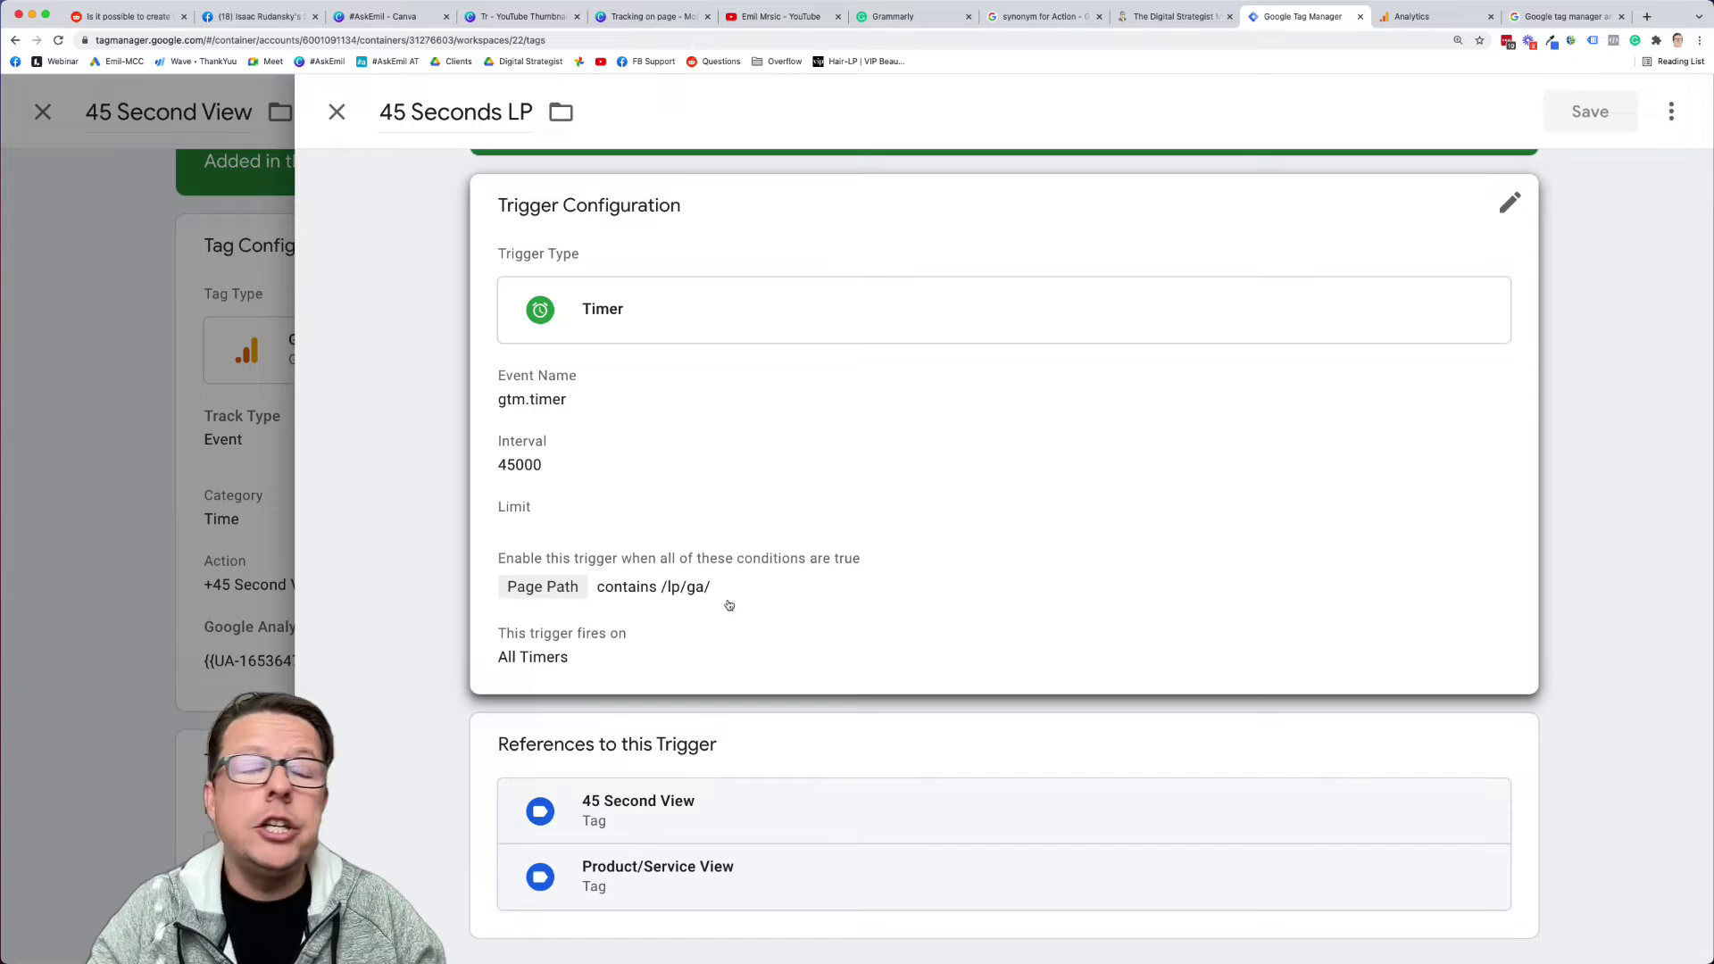
left_click(336, 112)
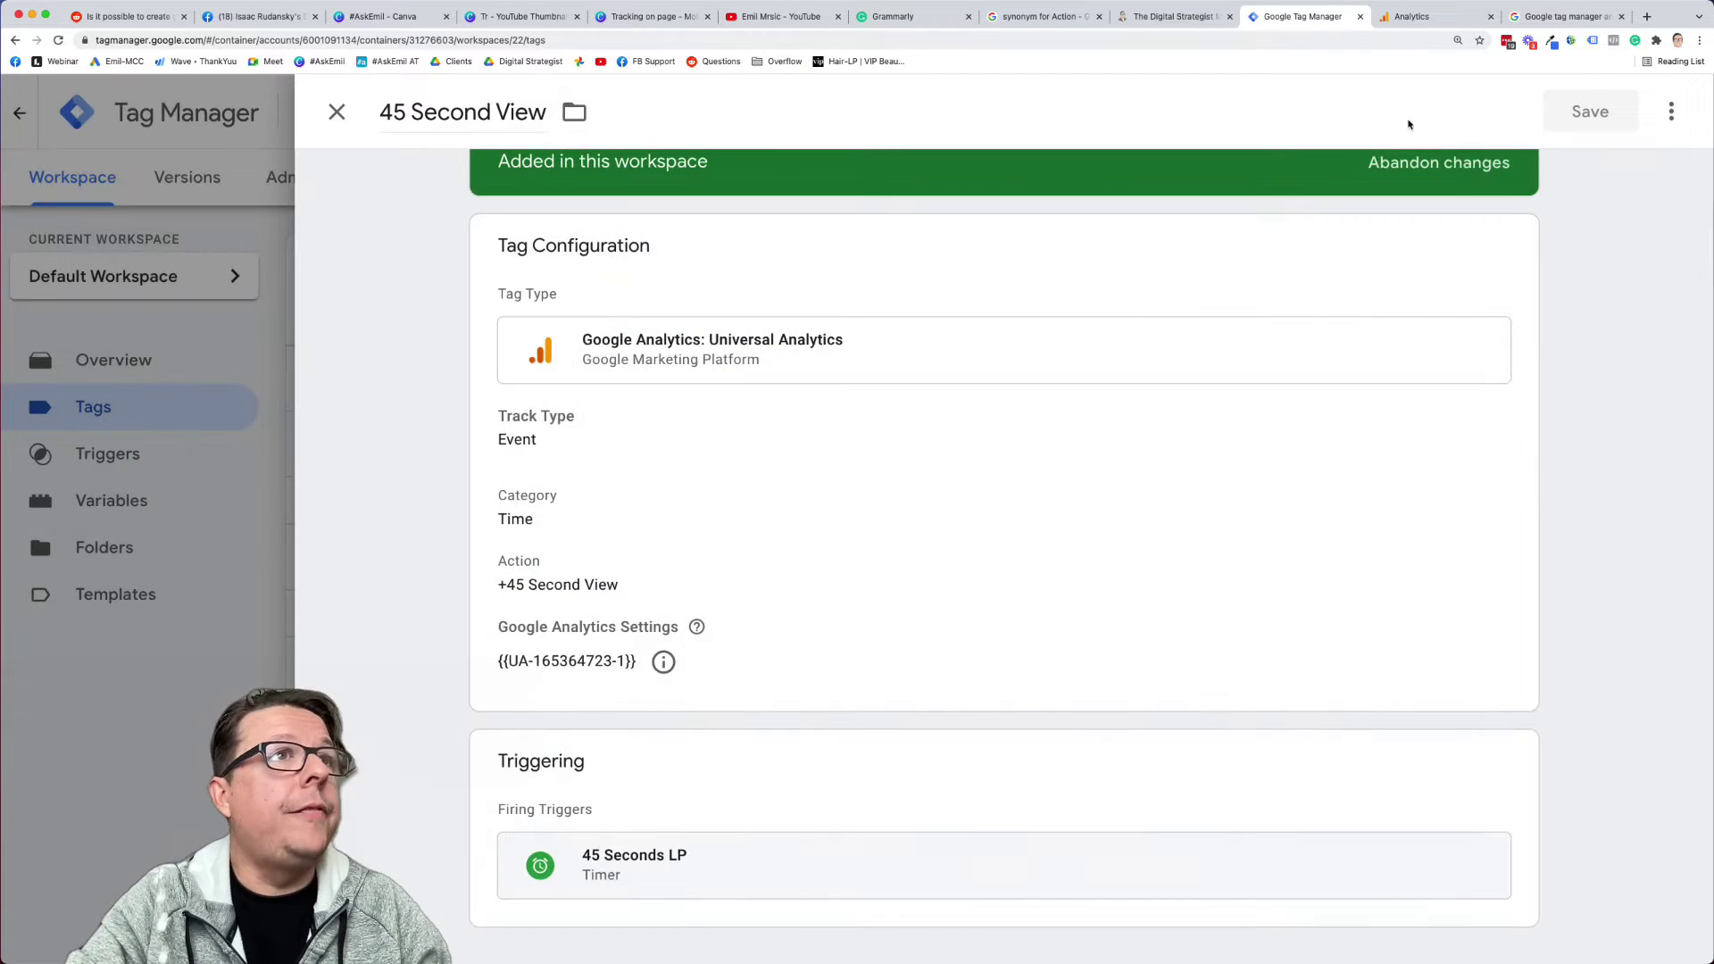
Switch to Google Analytics and start a new audience in the ThankYuu property's audience definitions
left_click(1413, 16)
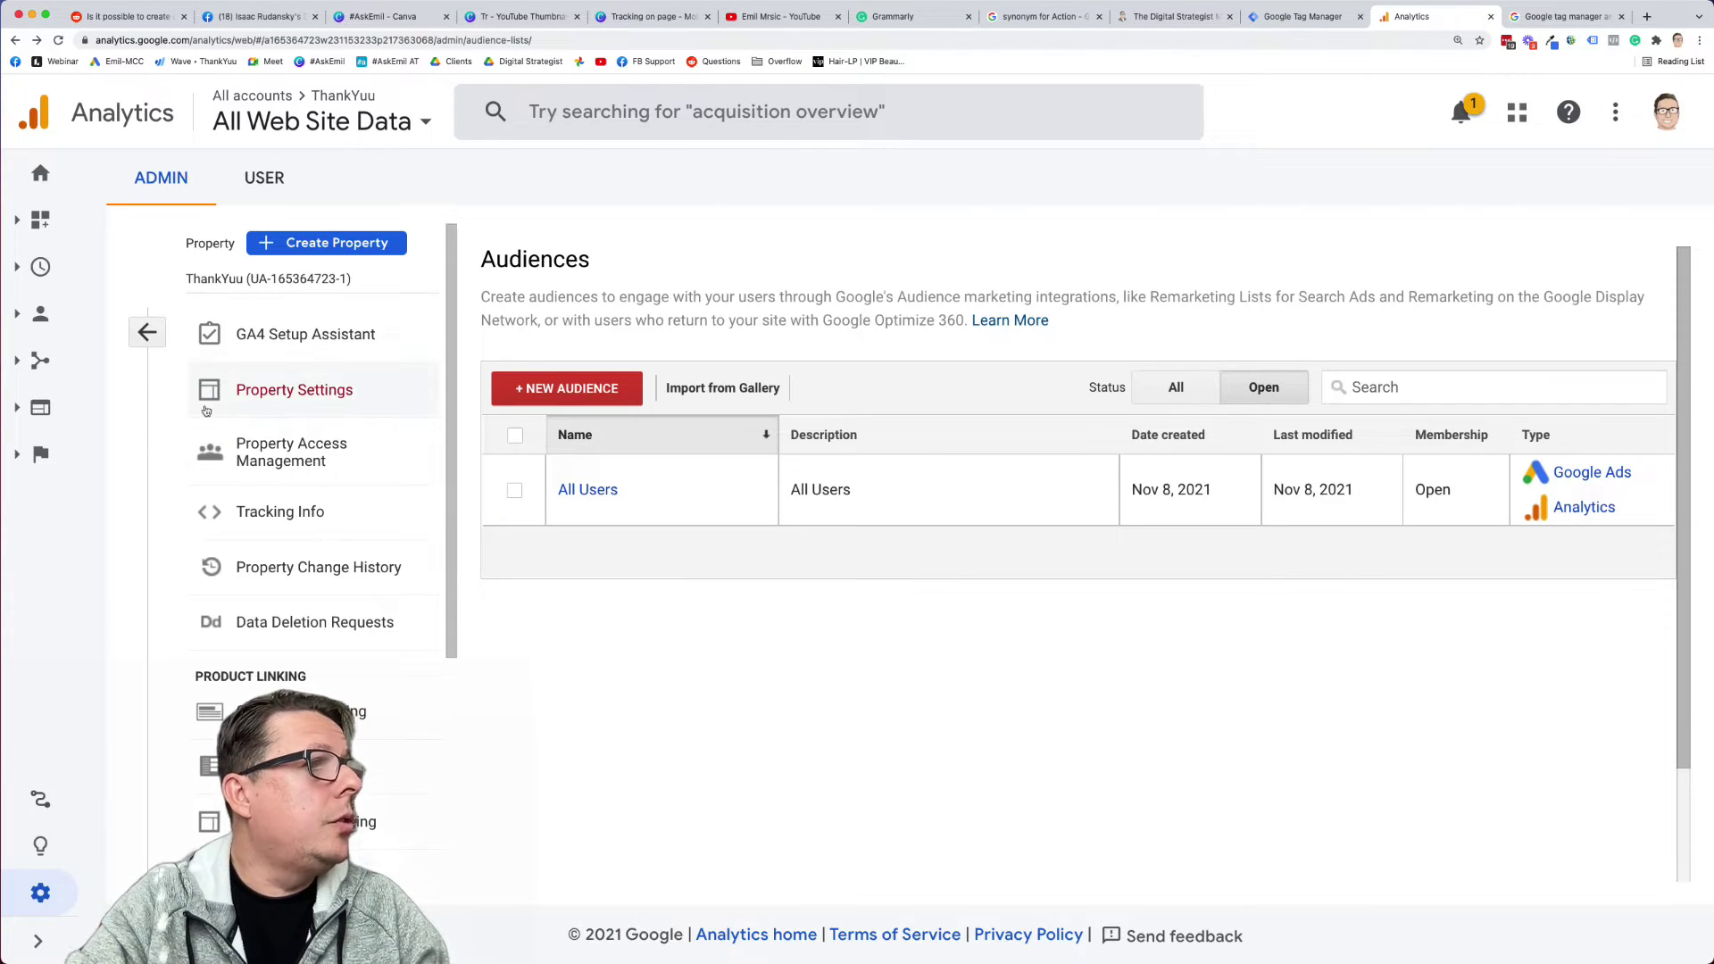
left_click(37, 895)
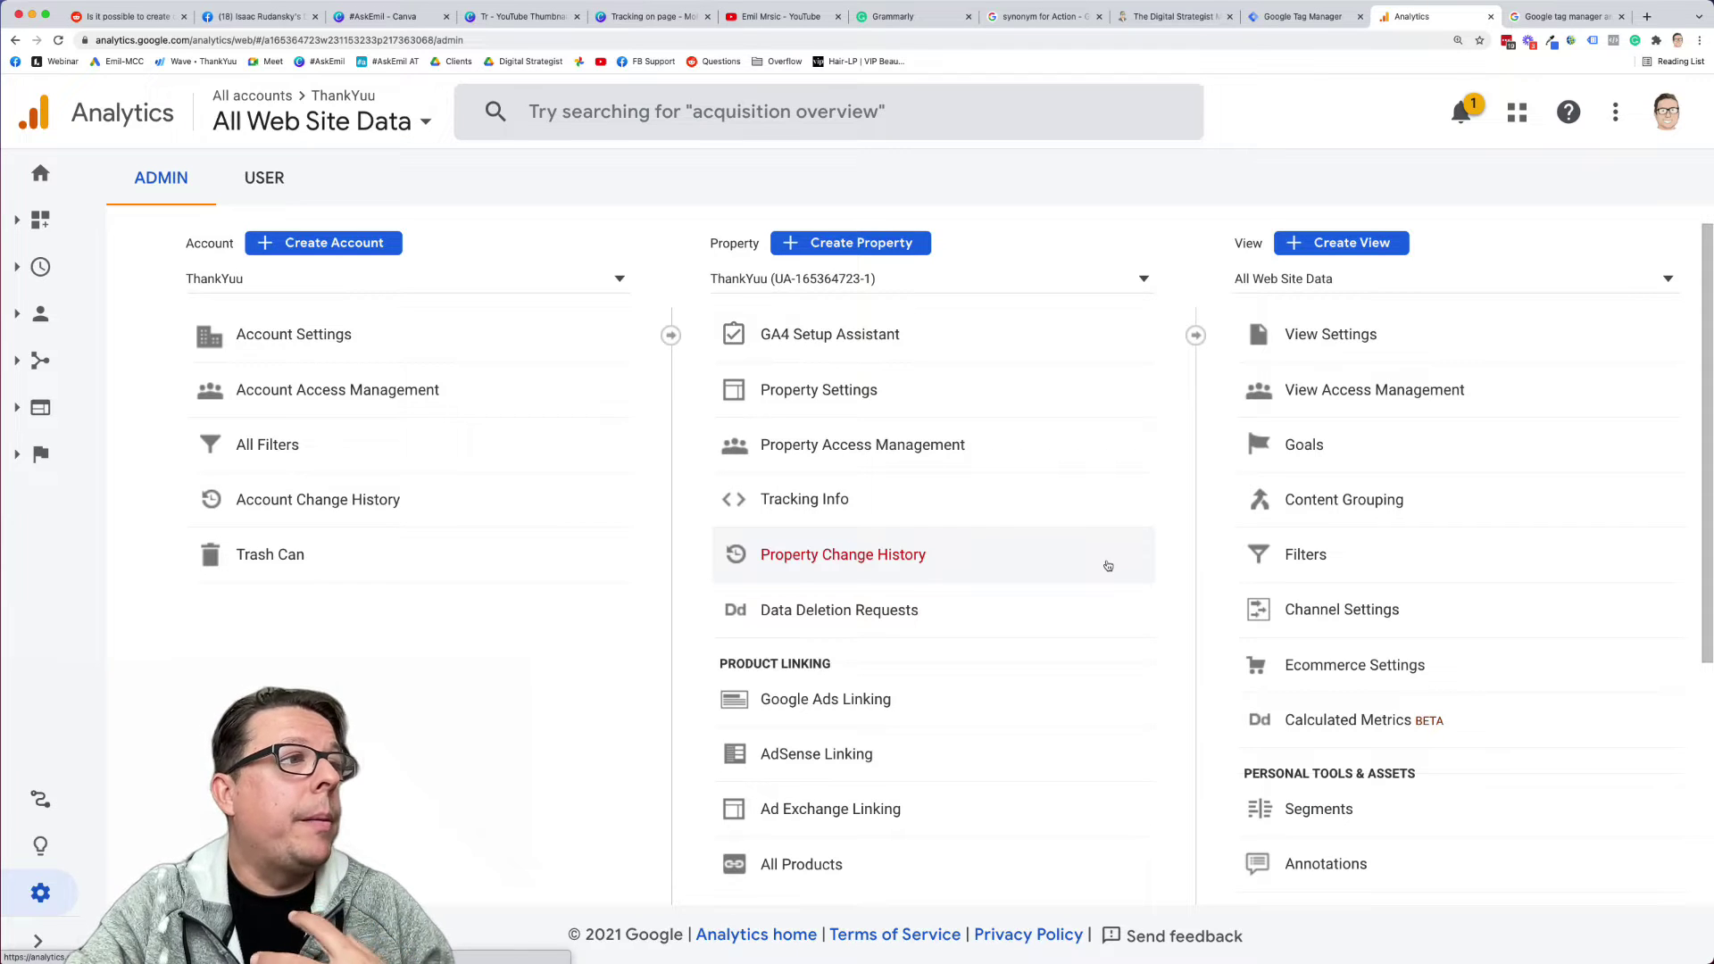
scroll(1107, 566, "down", 5)
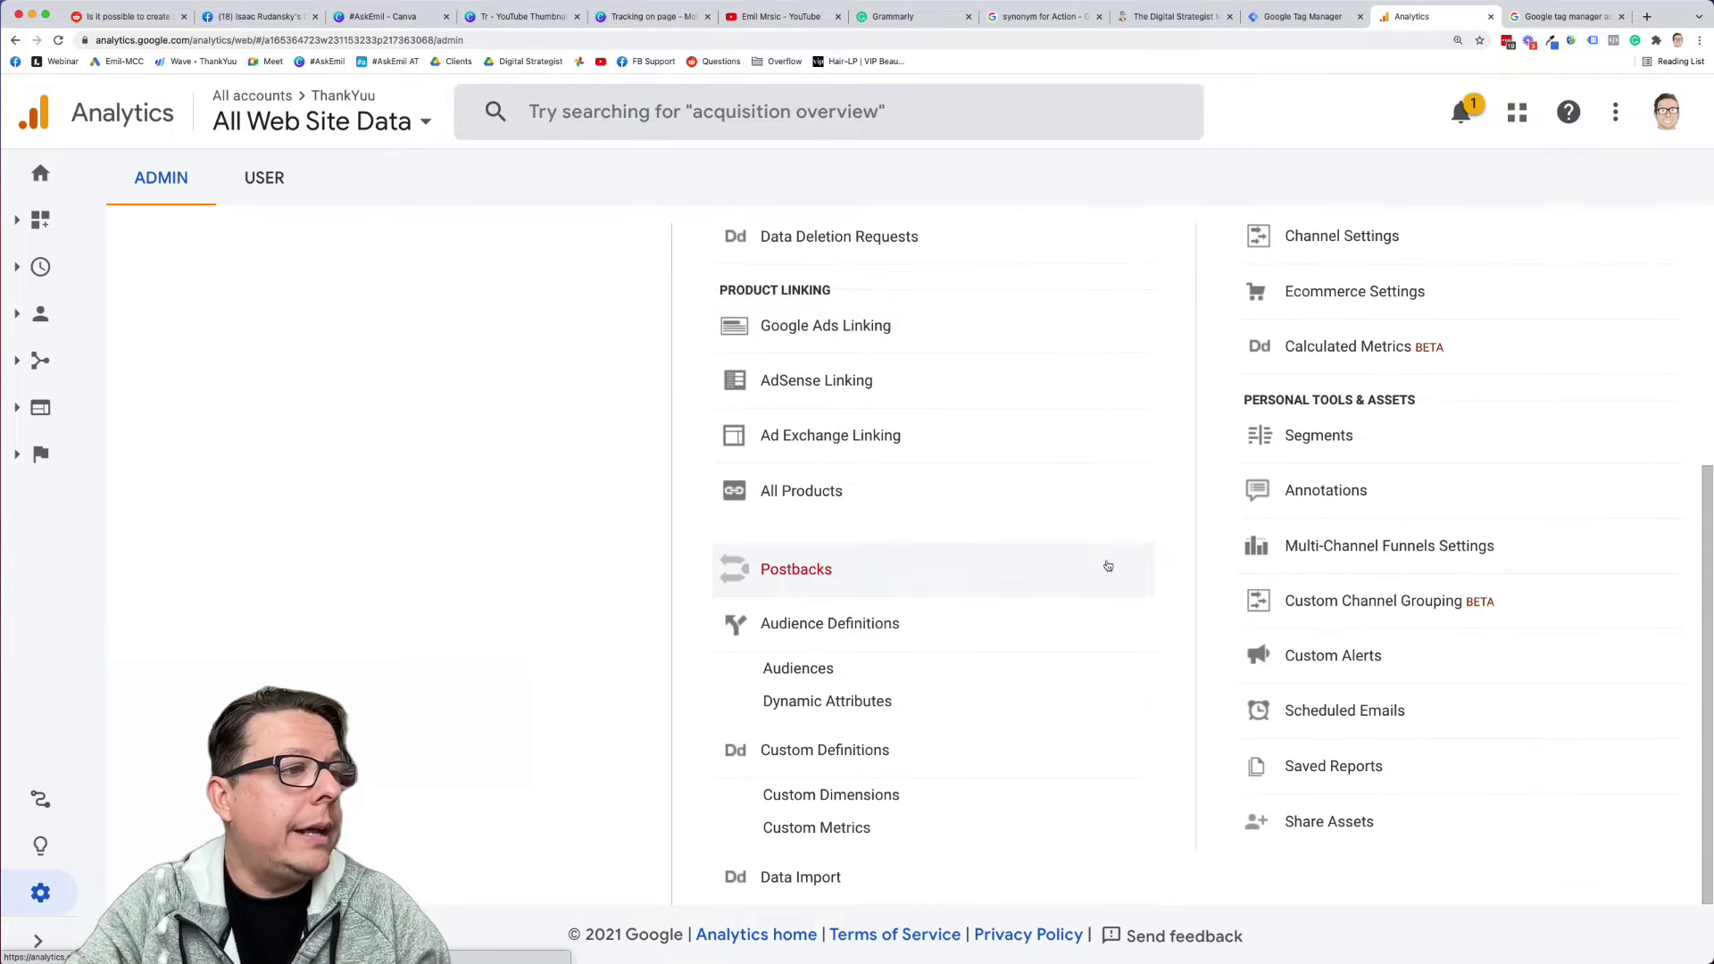
left_click(1025, 684)
left_click(612, 390)
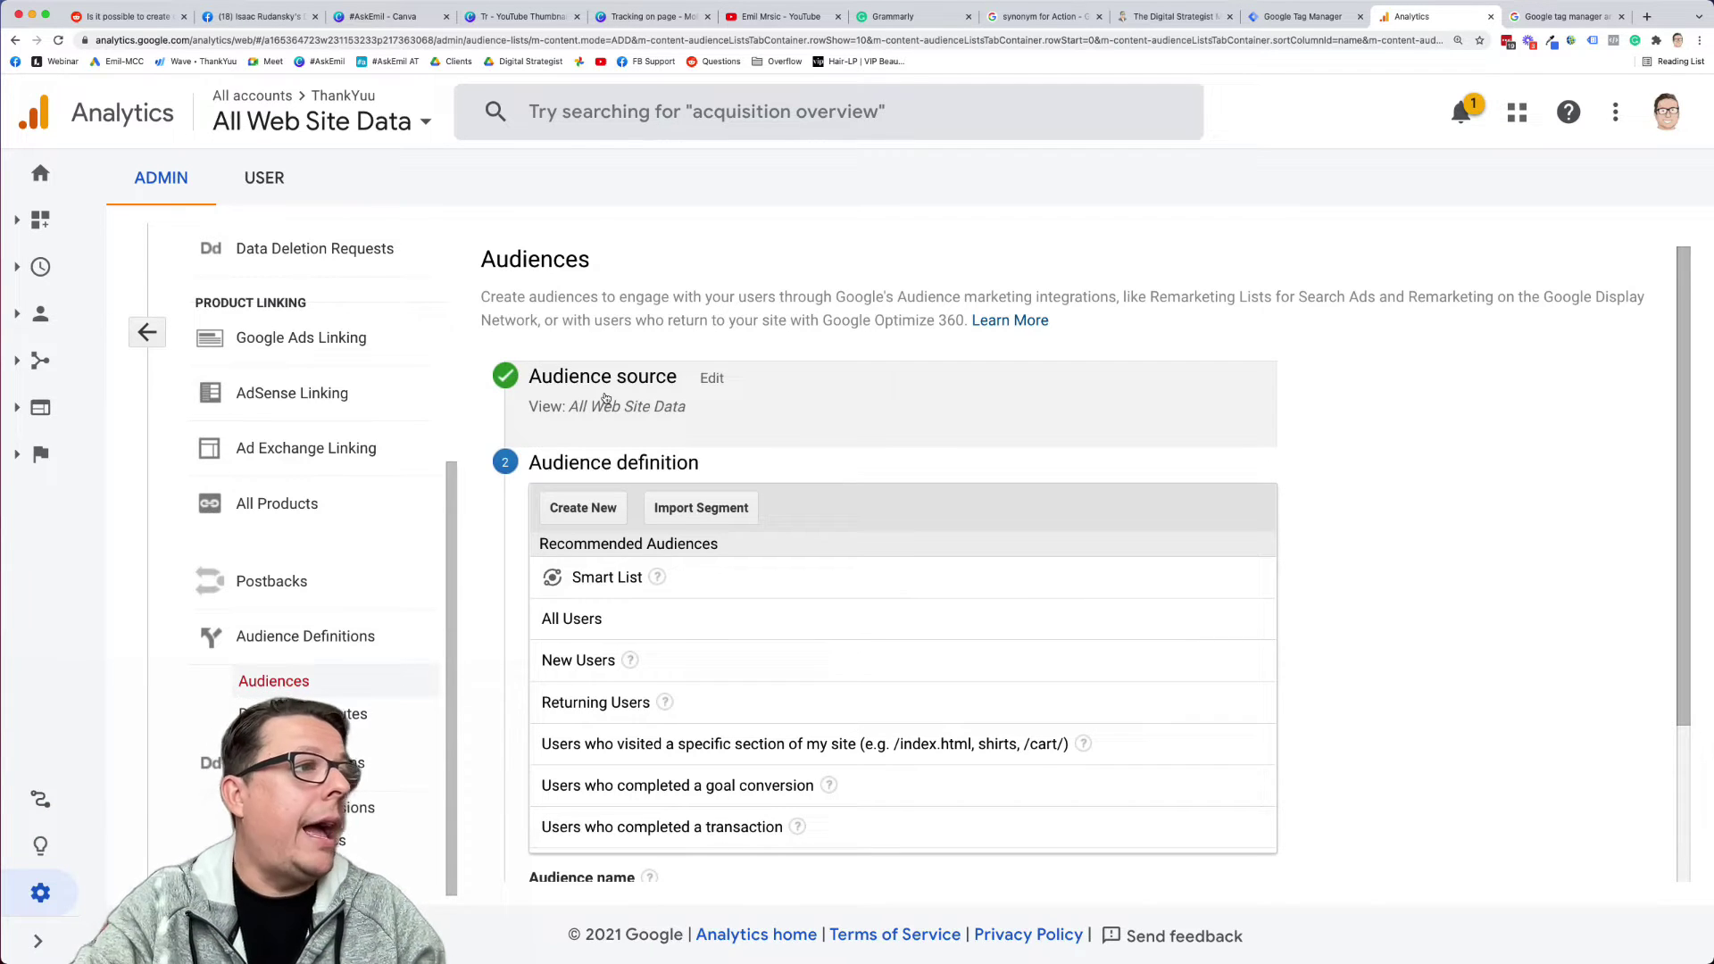
Create a custom audience definition with a behavior condition of sessions equal to 1
scroll(605, 399, "down", 2)
left_click(609, 430)
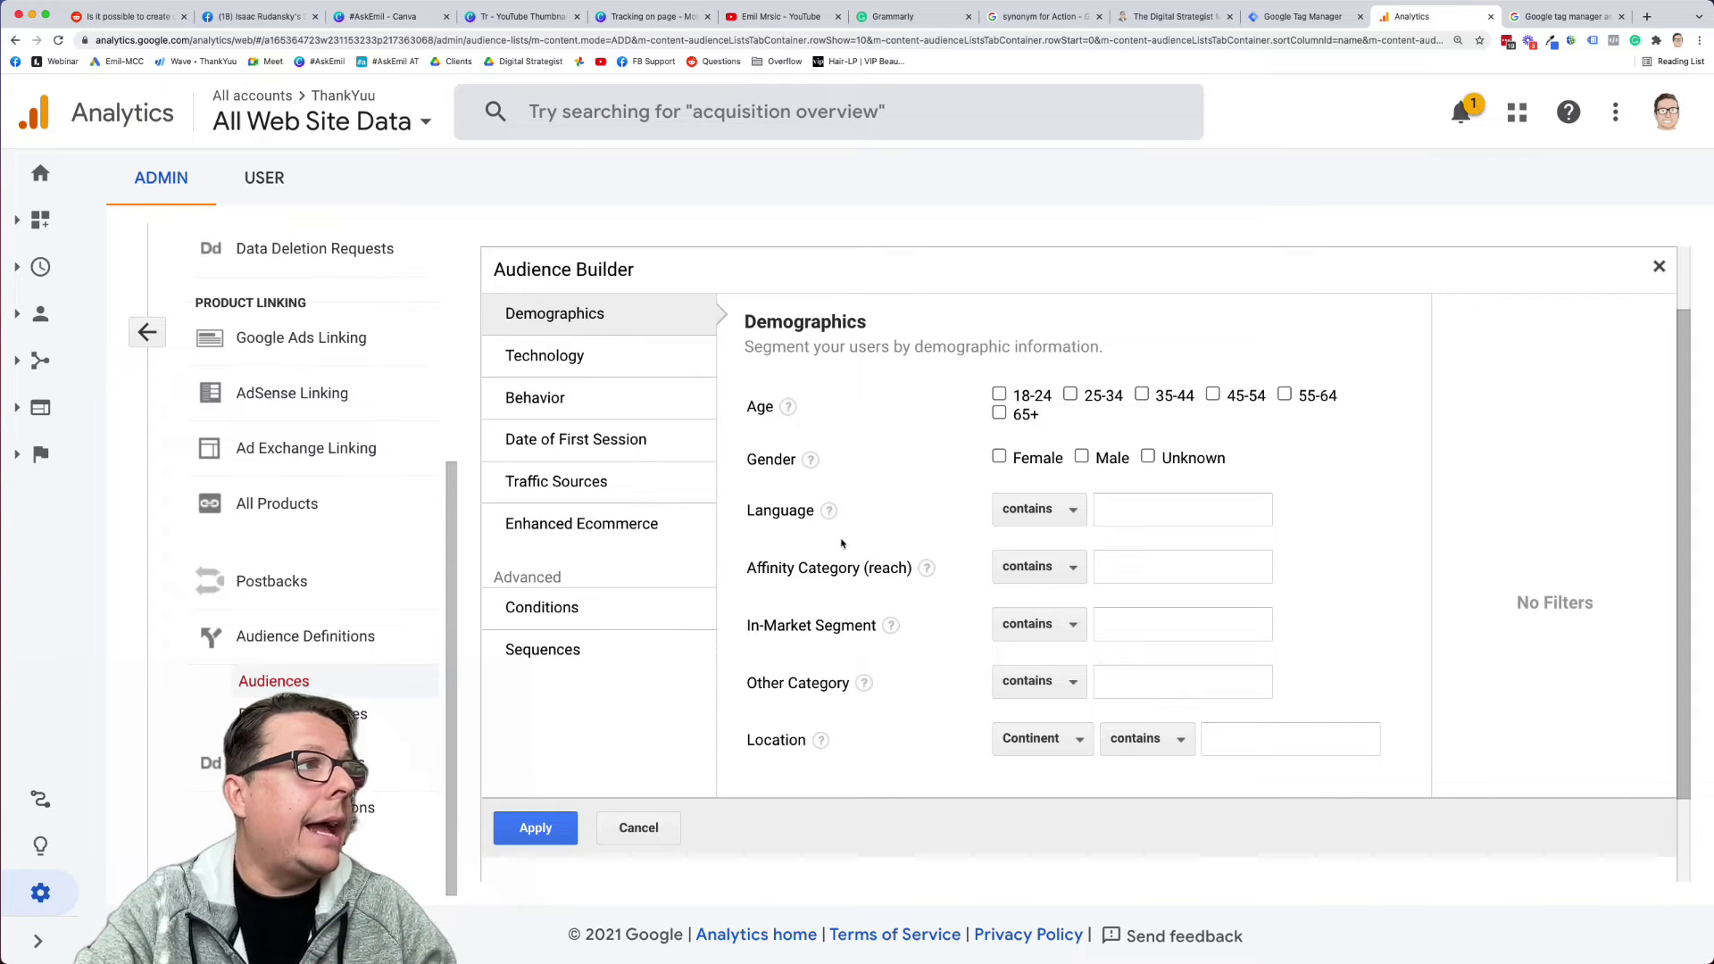
left_click(623, 355)
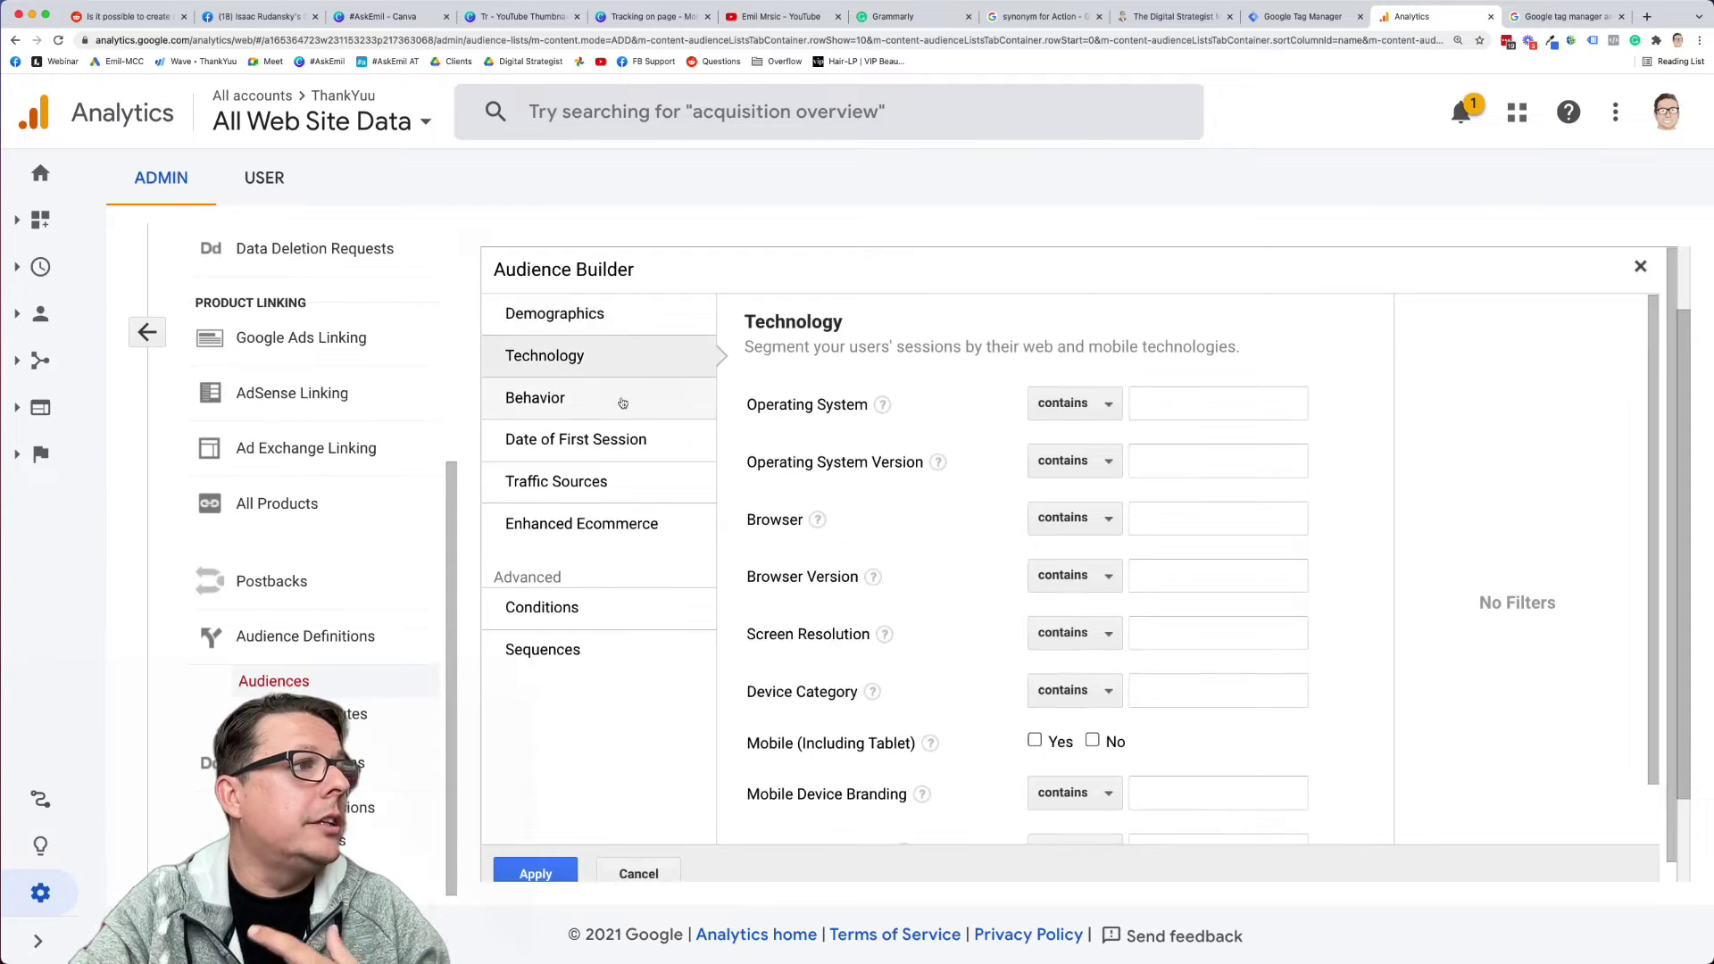
left_click(622, 400)
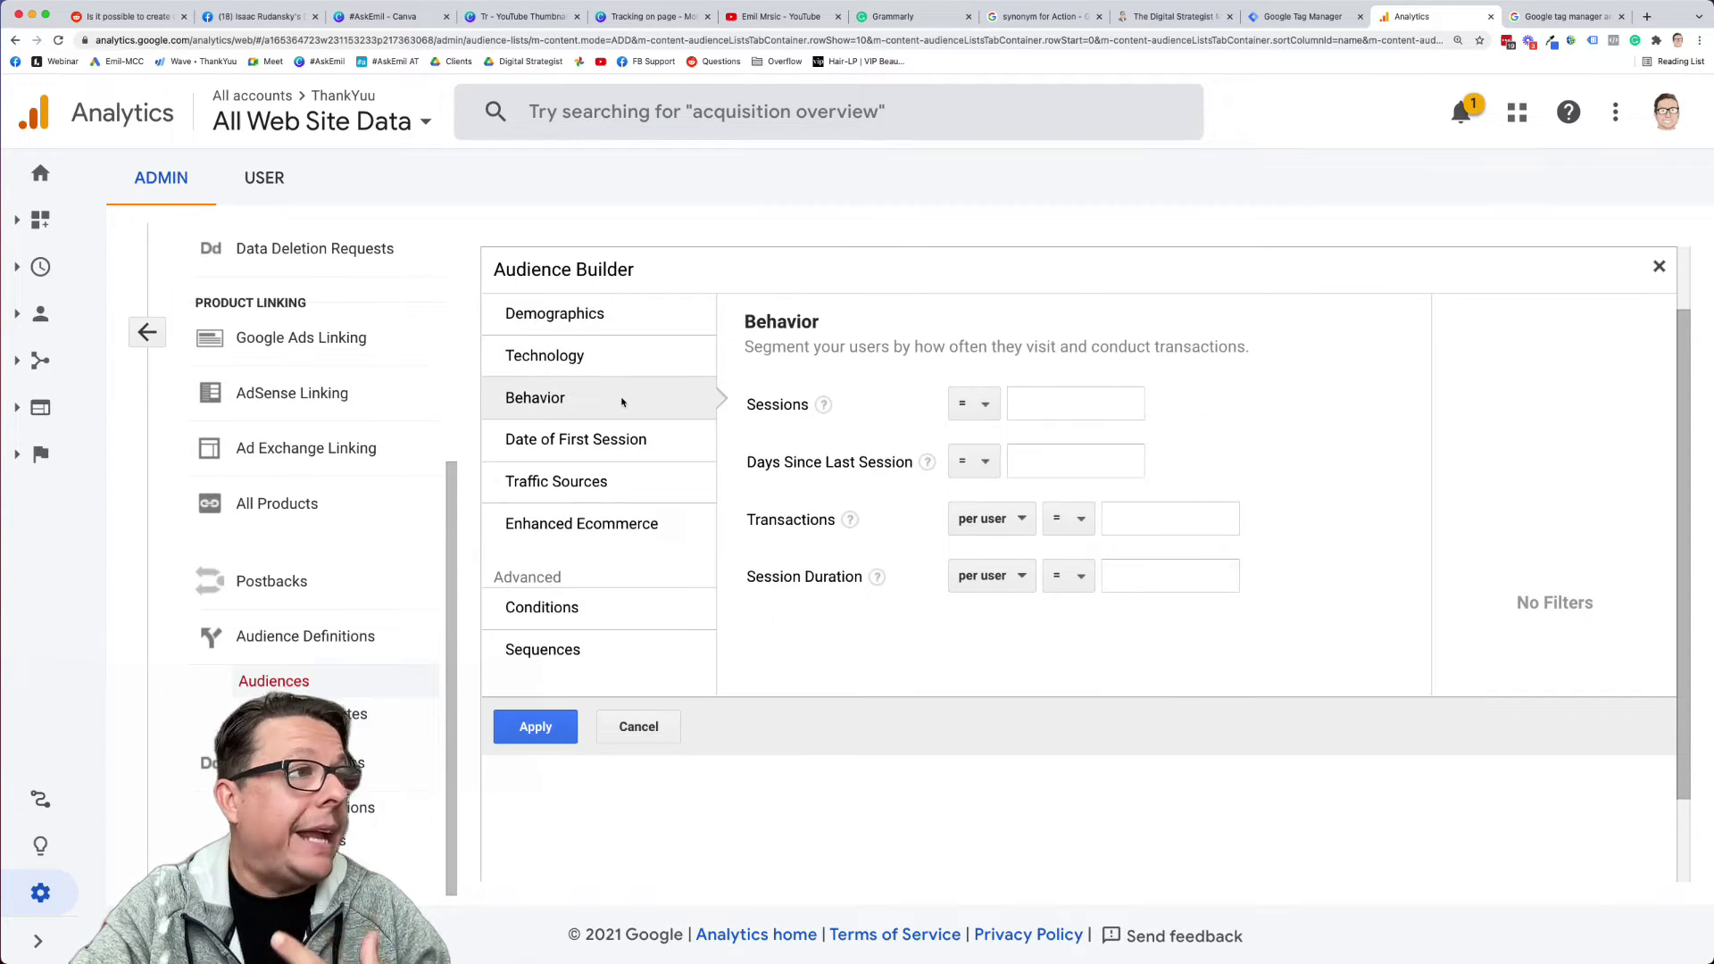
left_click(973, 407)
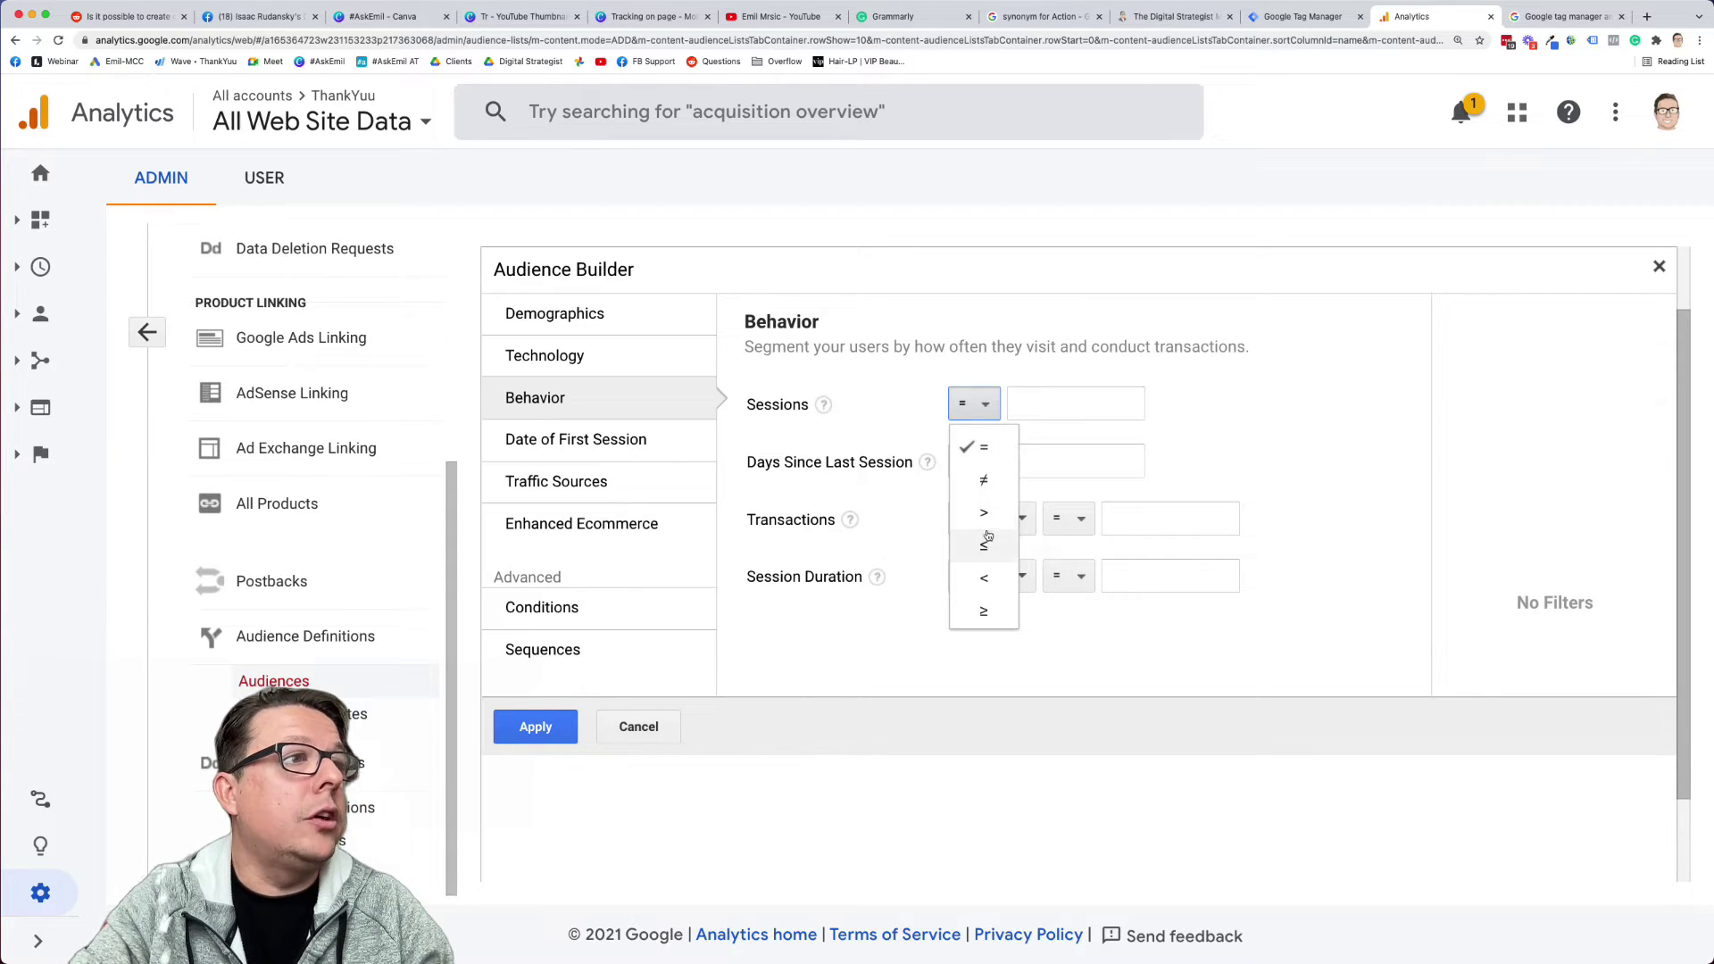
left_click(1049, 409)
type("1")
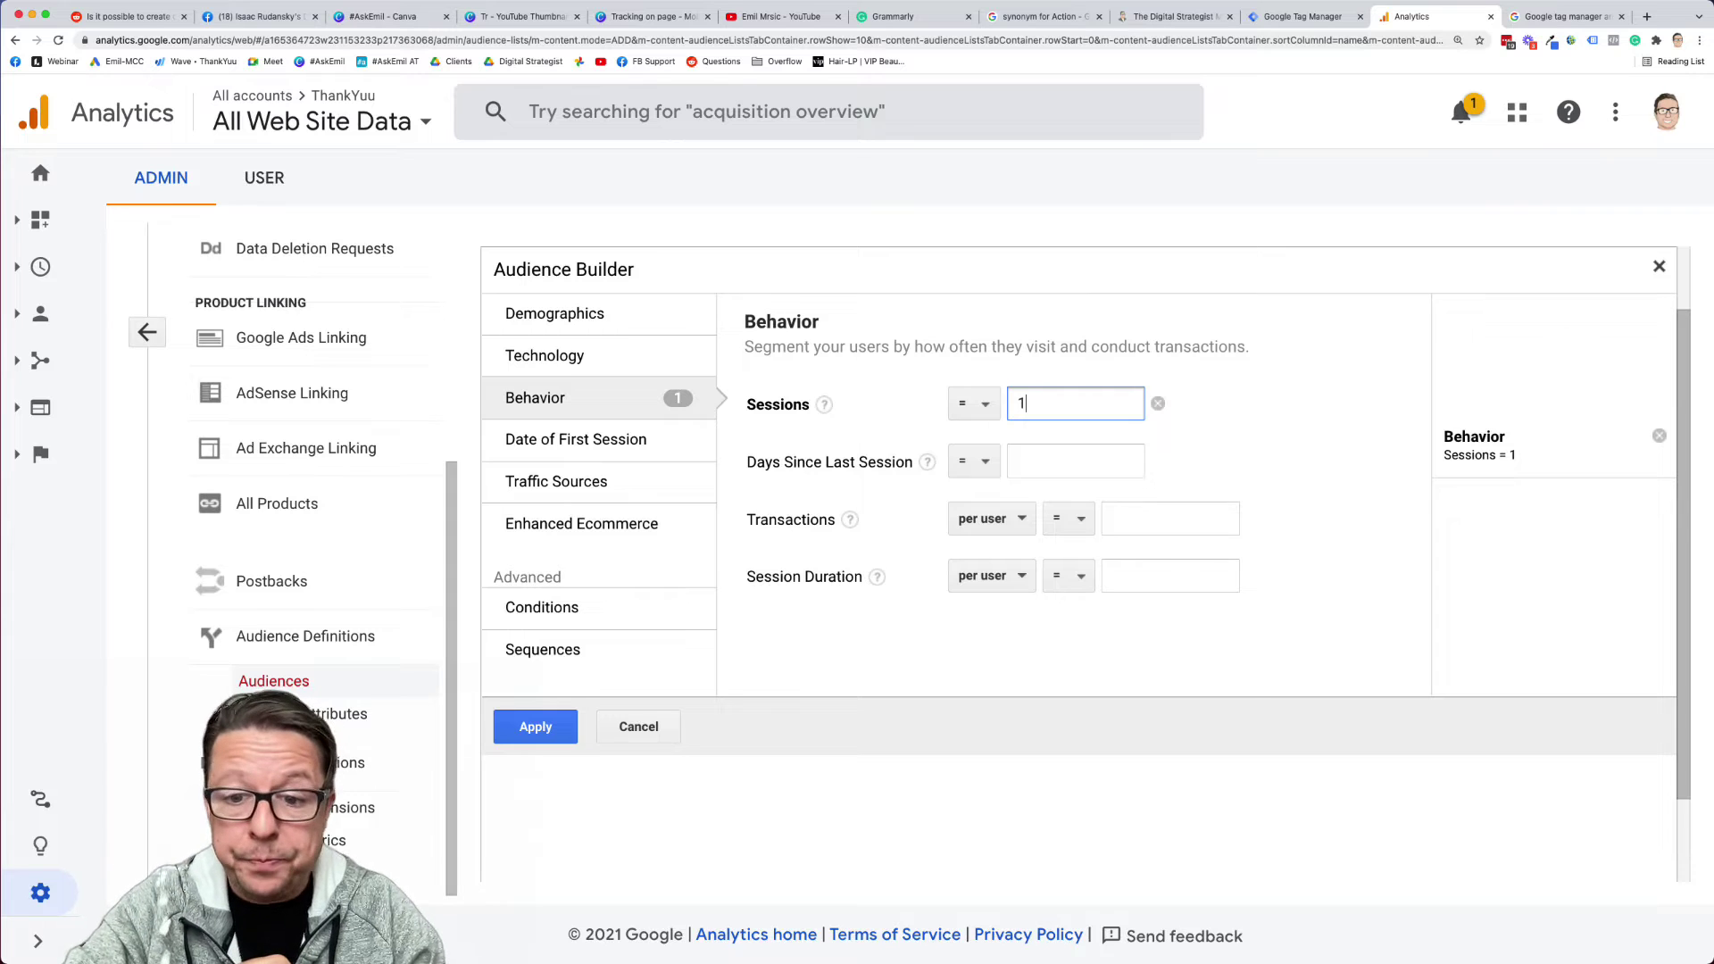
key("super+Tab")
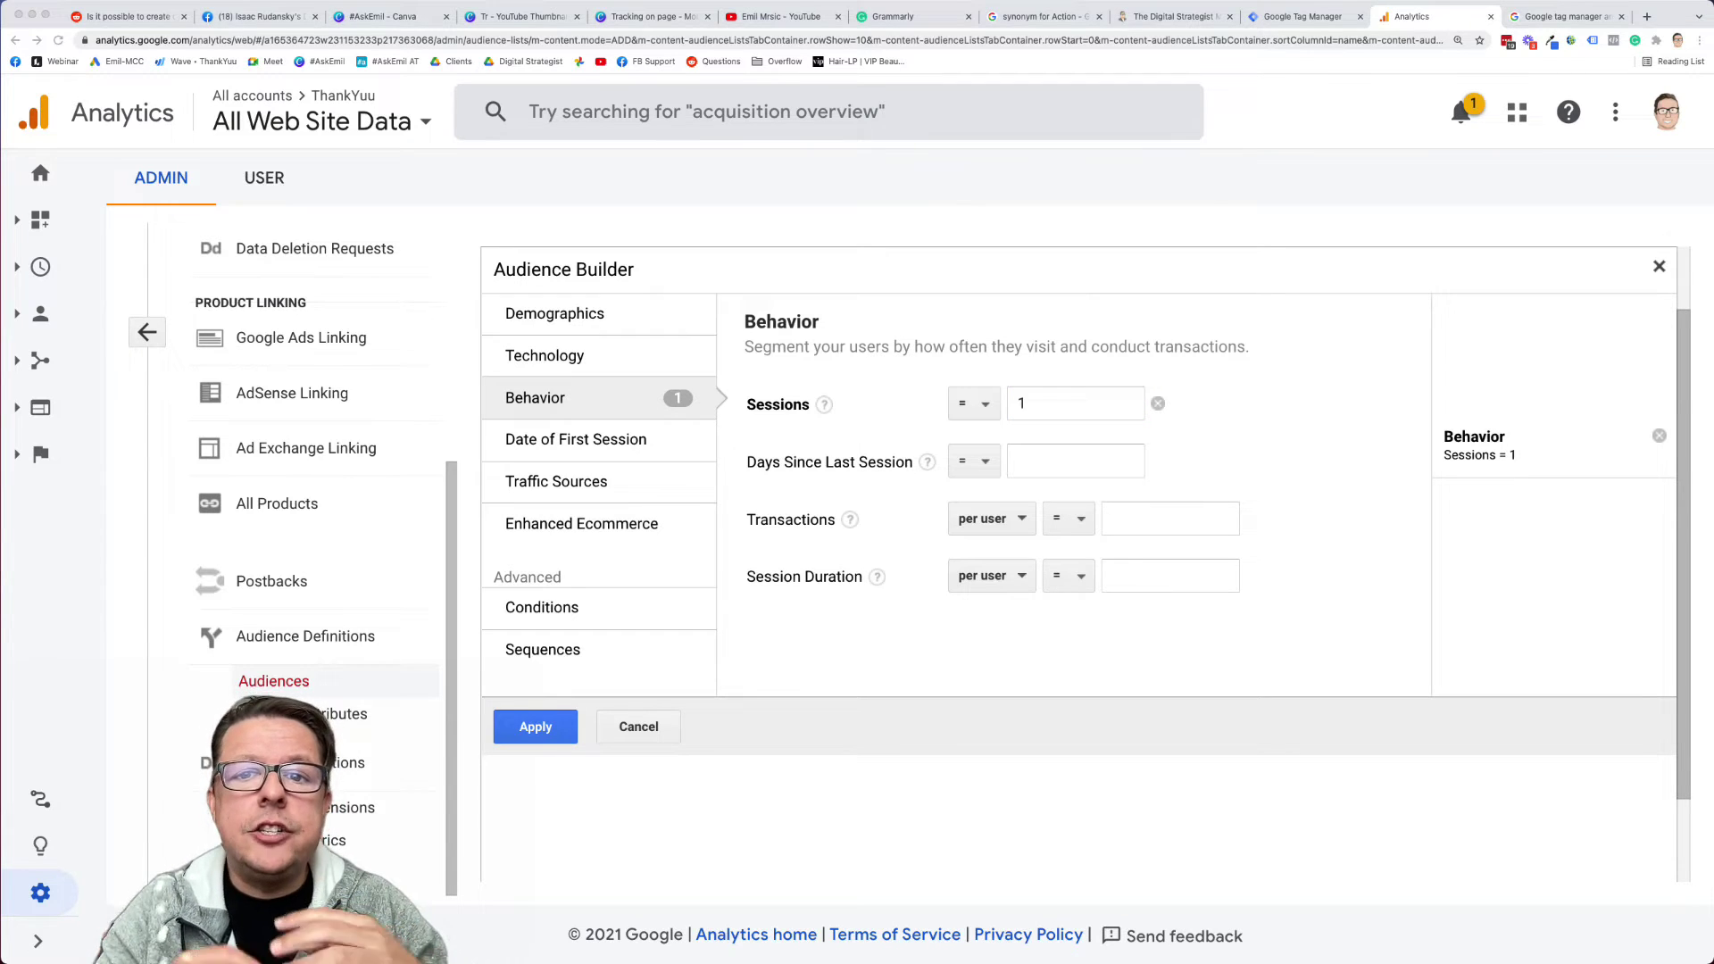